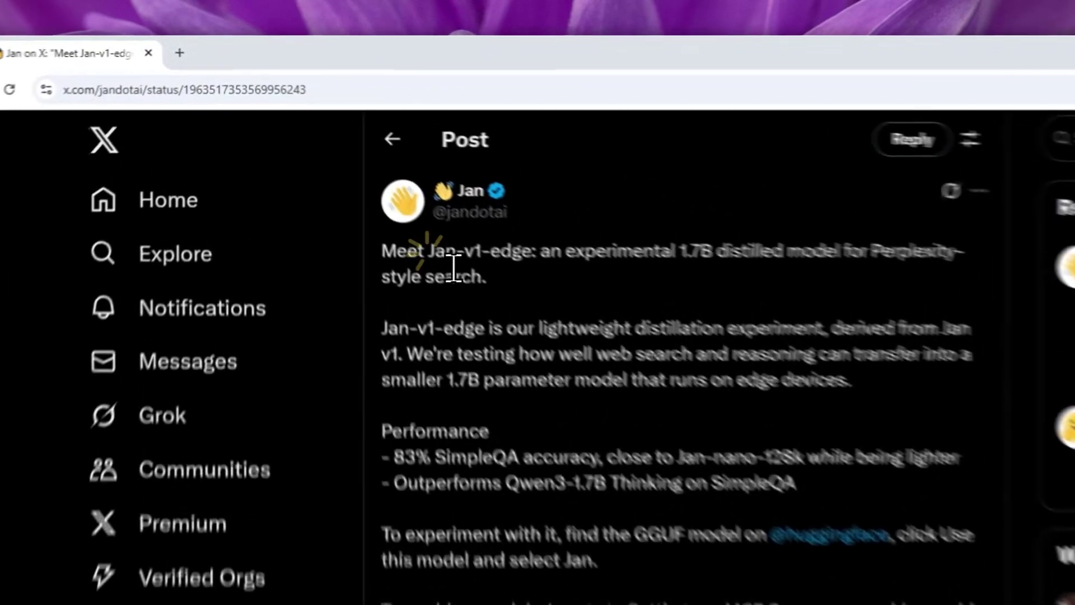
Step: Read the Jan-v1-edge announcement post and examine its SimpleQA benchmark chart at full size
{"action": "left_click_drag", "start_coordinate": [347, 167], "coordinate": [407, 170]}
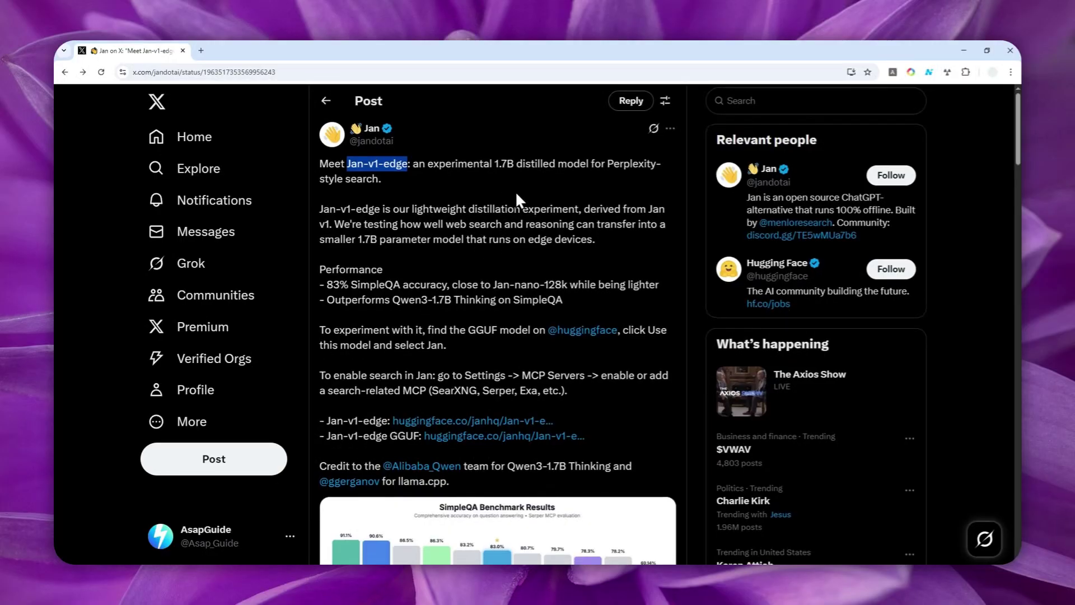
{"action": "scroll", "coordinate": [515, 190], "scroll_direction": "down", "scroll_amount": 5}
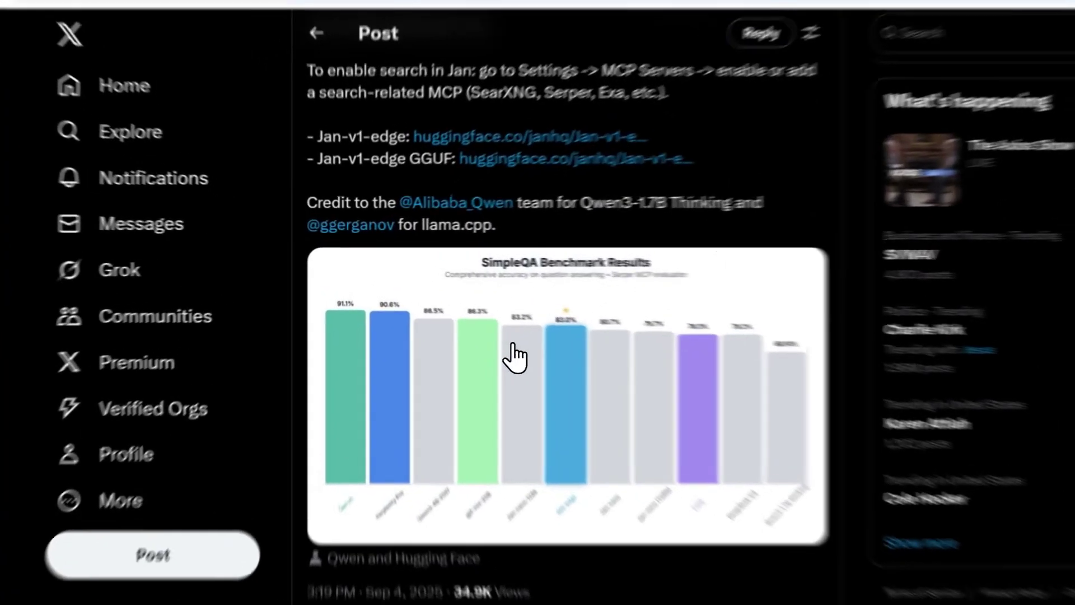
{"action": "left_click", "coordinate": [506, 336]}
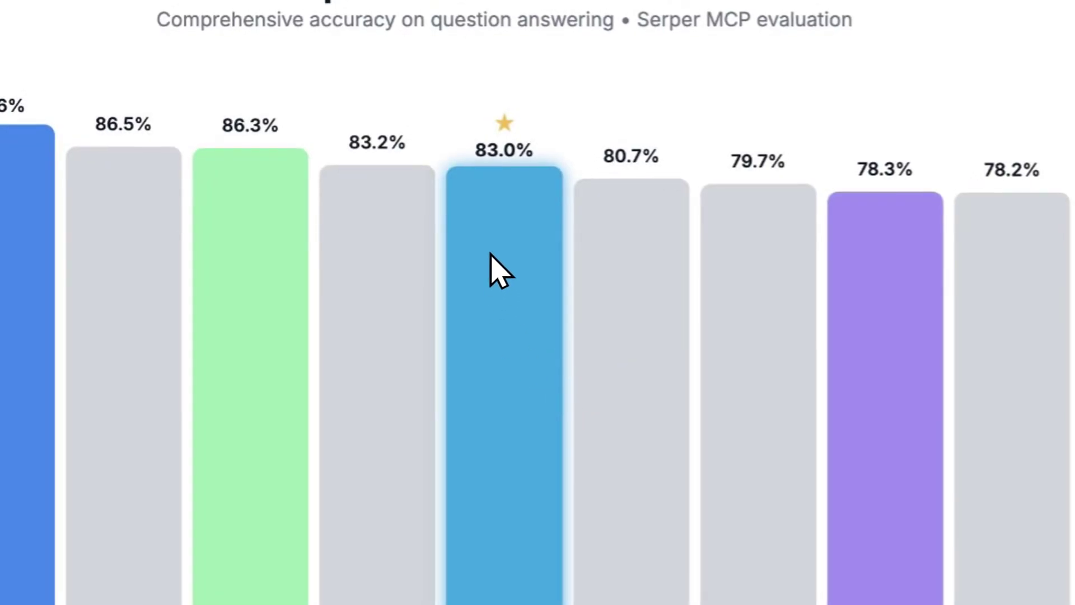
{"action": "left_click", "coordinate": [491, 230]}
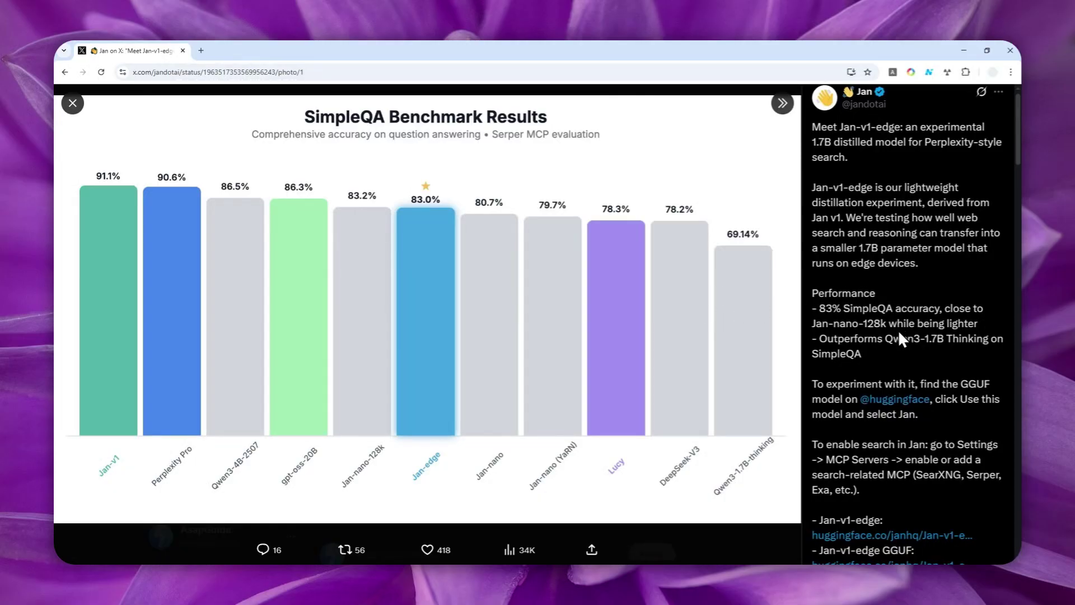
{"action": "scroll", "coordinate": [901, 339], "scroll_direction": "down", "scroll_amount": 2}
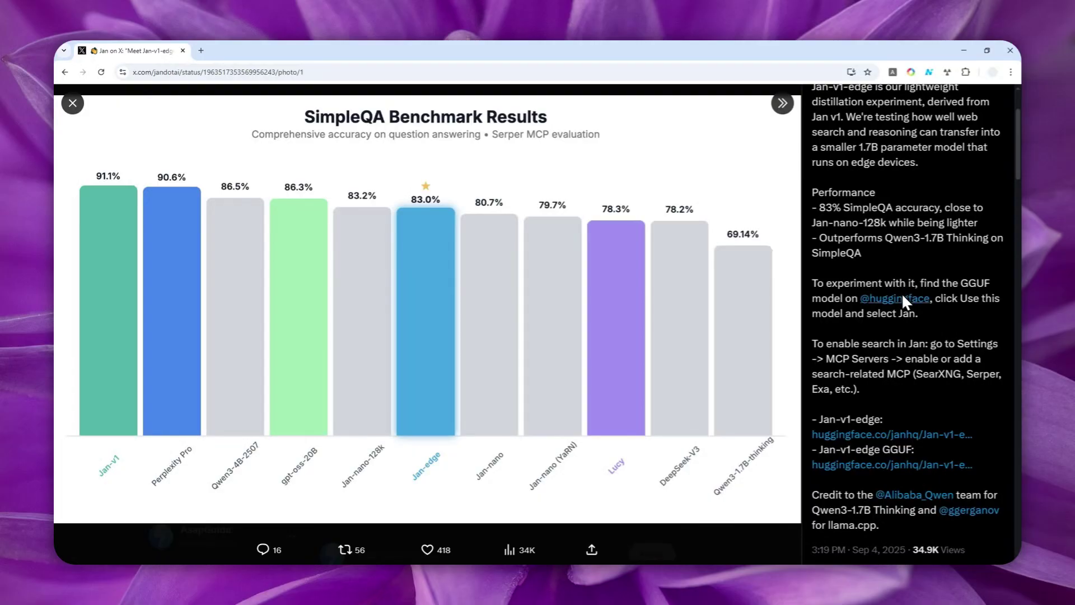
{"action": "scroll", "coordinate": [939, 237], "scroll_direction": "up", "scroll_amount": 2}
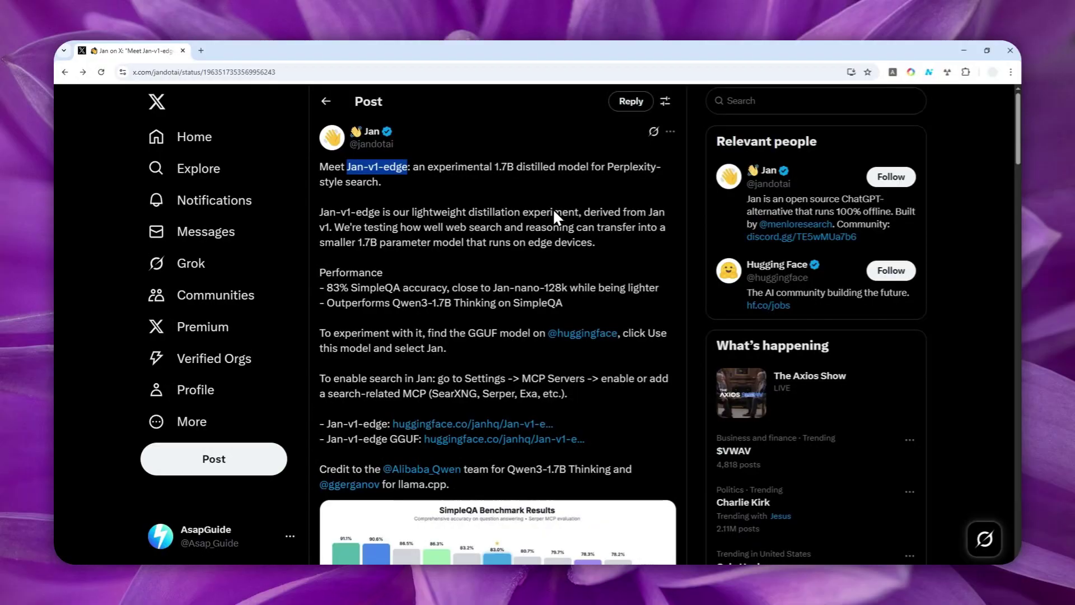
{"action": "scroll", "coordinate": [494, 232], "scroll_direction": "down", "scroll_amount": 2}
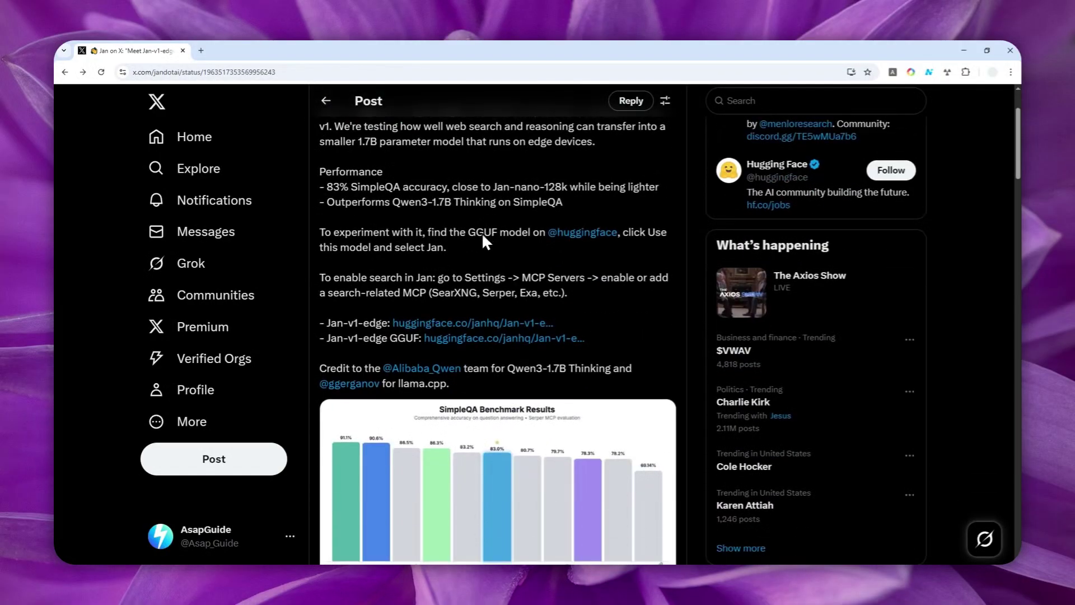
{"action": "scroll", "coordinate": [448, 244], "scroll_direction": "down", "scroll_amount": 4}
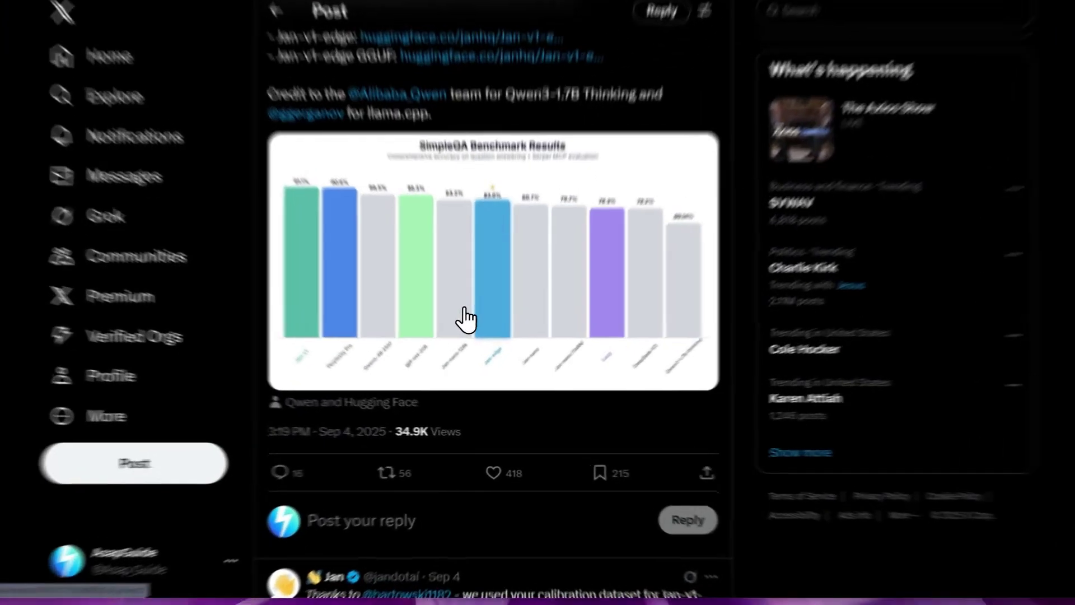
{"action": "left_click", "coordinate": [478, 338]}
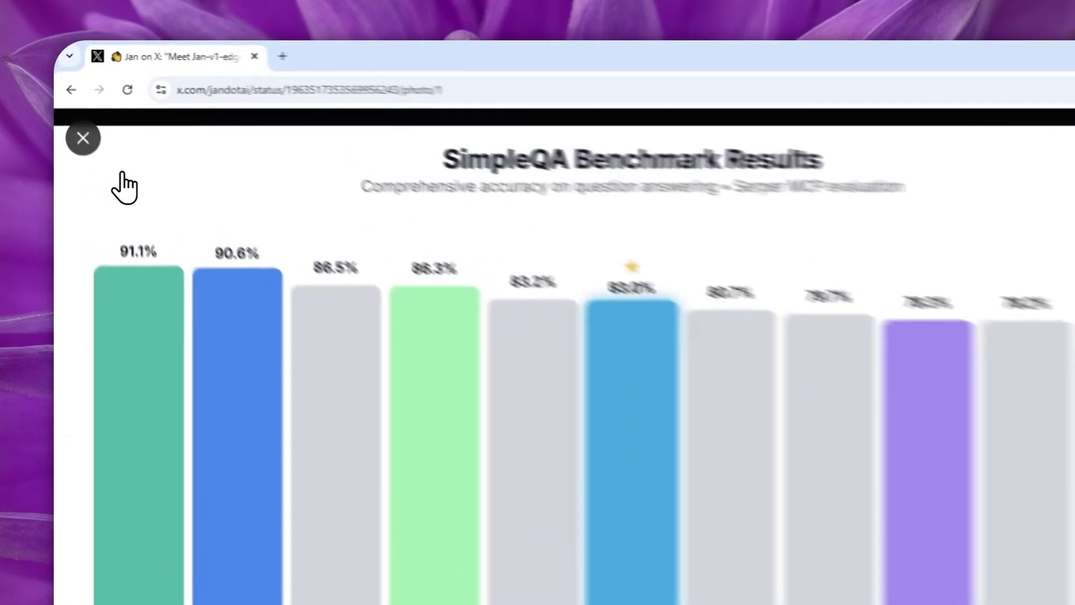
{"action": "left_click", "coordinate": [72, 103]}
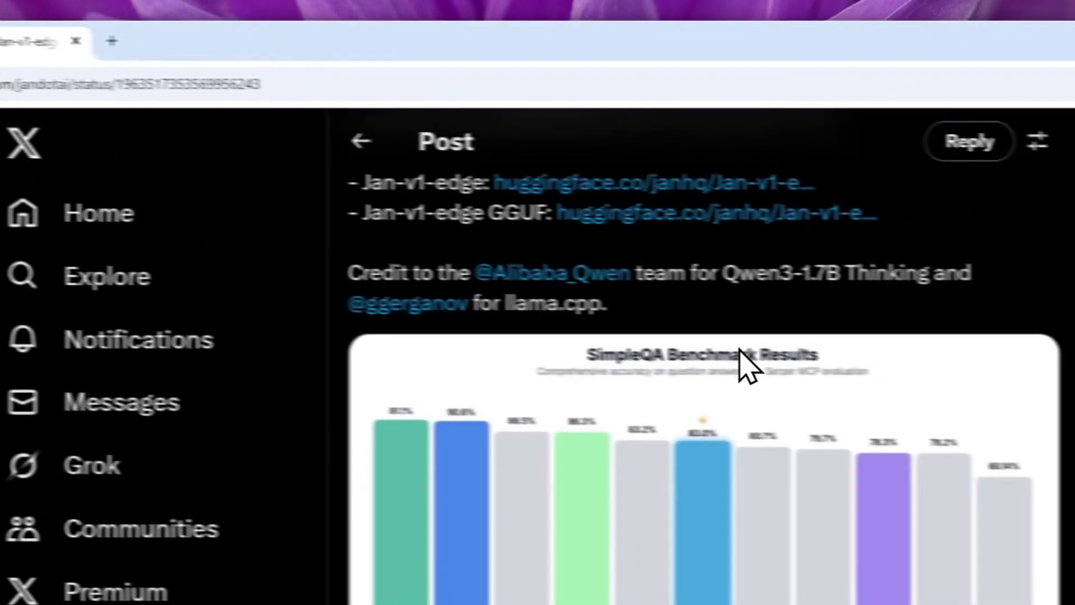
{"action": "scroll", "coordinate": [605, 255], "scroll_direction": "up", "scroll_amount": 5}
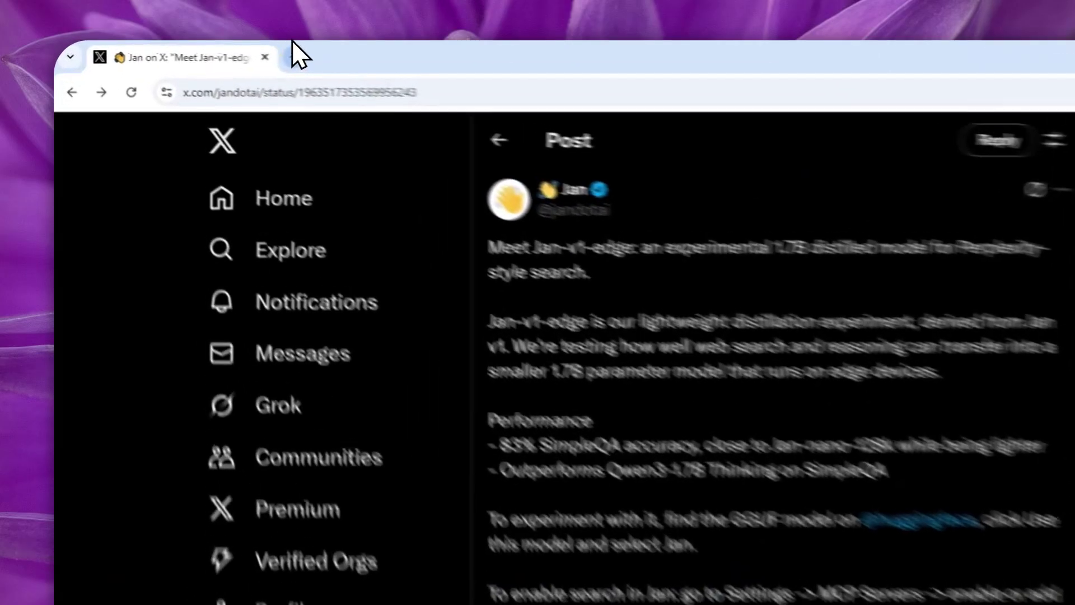
Step: Open jan.ai in a new browser tab and switch to the Jan desktop app
{"action": "left_click", "coordinate": [201, 50]}
{"action": "type", "text": "jan.ai"}
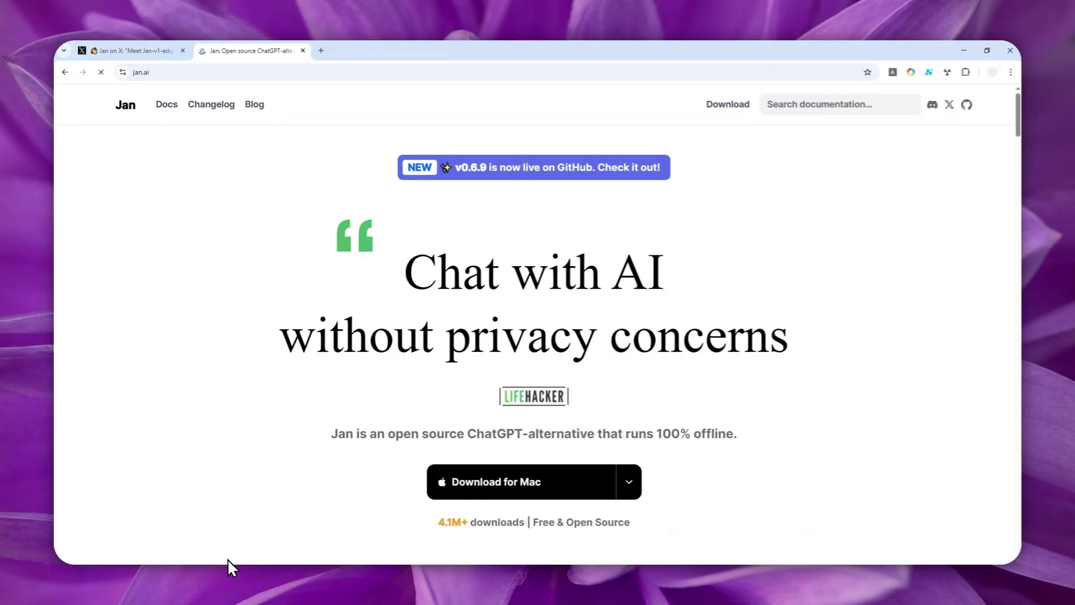
{"action": "left_click", "coordinate": [218, 573]}
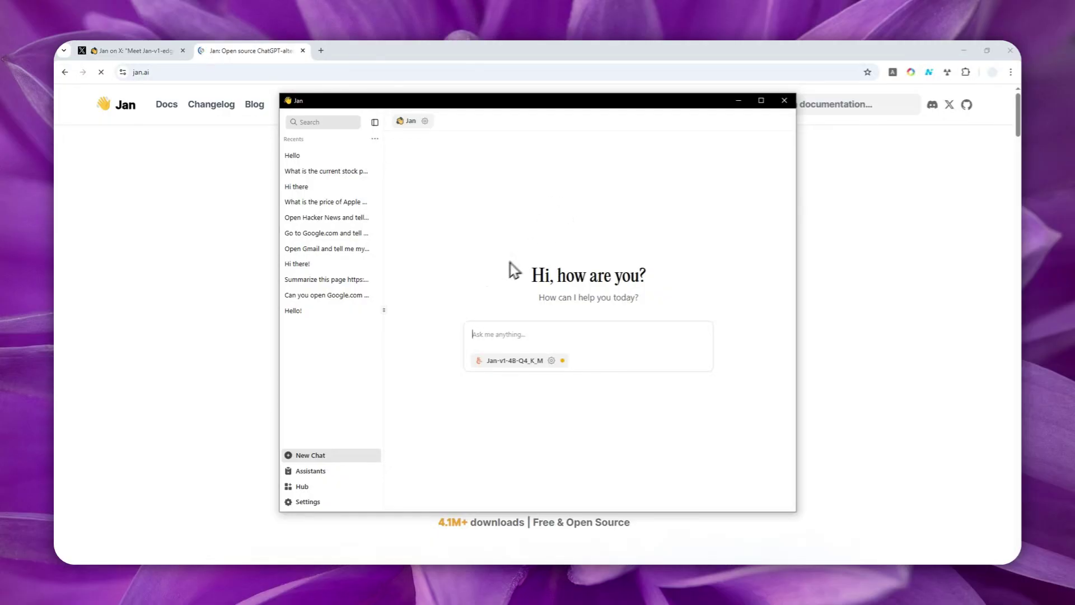
Step: Search the Hub's Hugging Face models for jan-v1-edge
{"action": "left_click", "coordinate": [317, 486]}
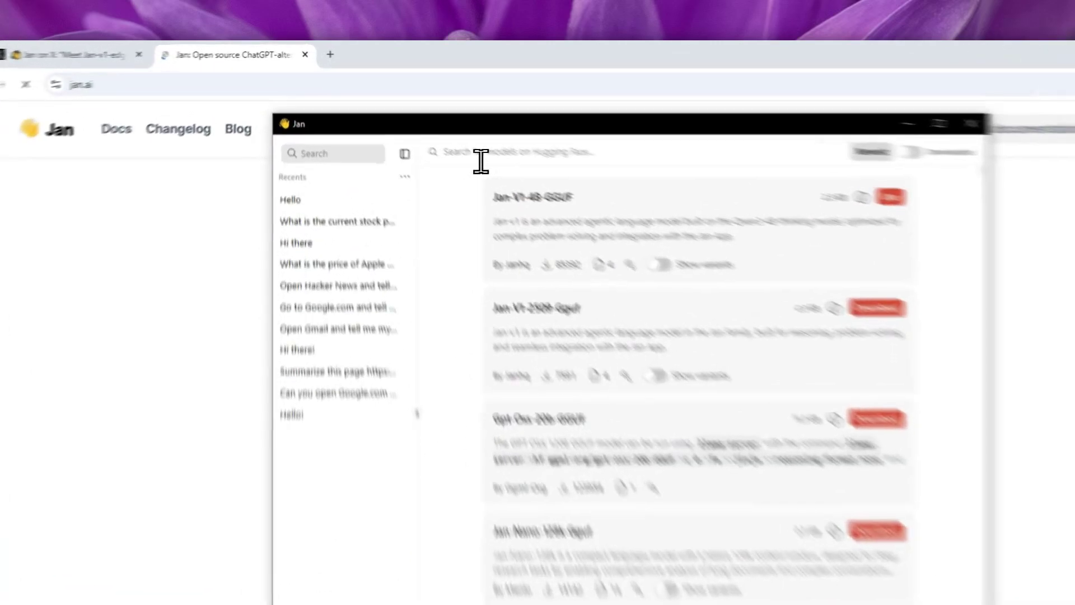
{"action": "left_click", "coordinate": [425, 126]}
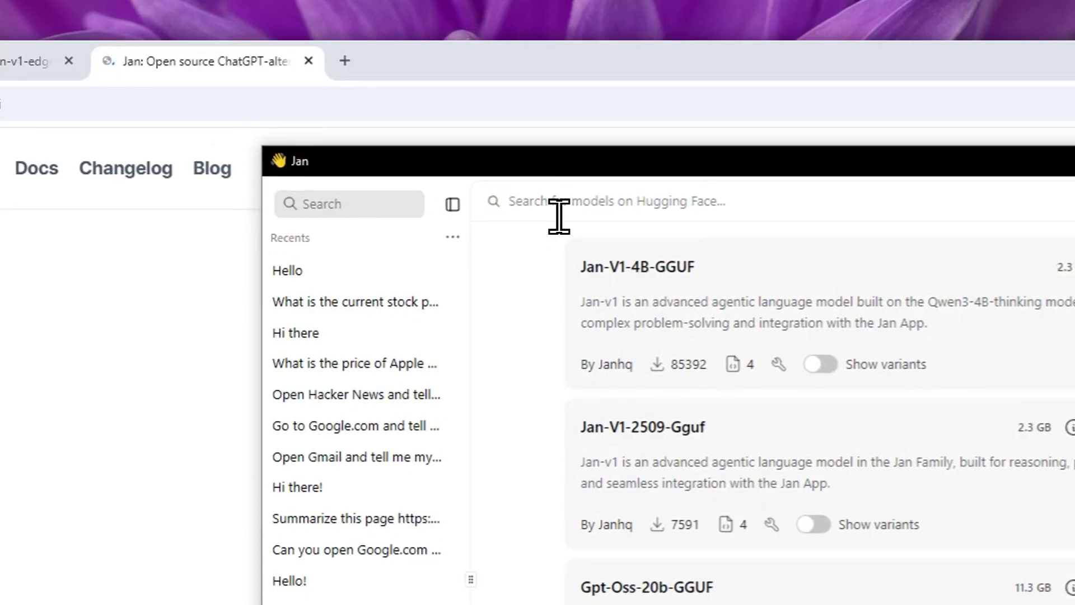
{"action": "type", "text": "jan-"}
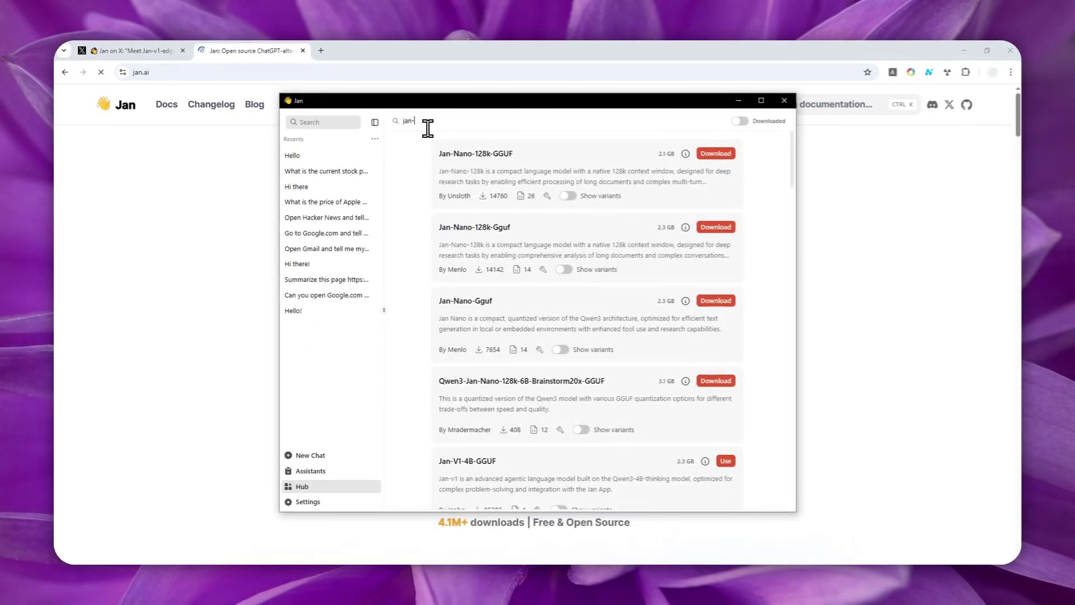
{"action": "type", "text": "v1-edge"}
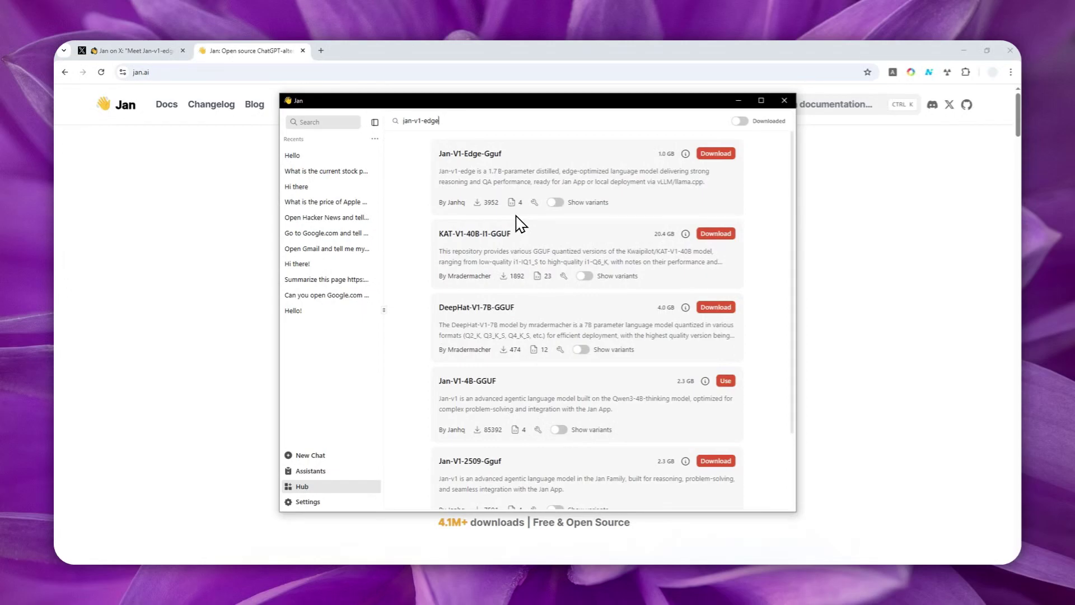
Step: Open the Jan-V1-Edge-Gguf model details and review the Q4_K_M, Q5_K_M, Q6_K and Q8_0 variants
{"action": "left_click", "coordinate": [449, 203]}
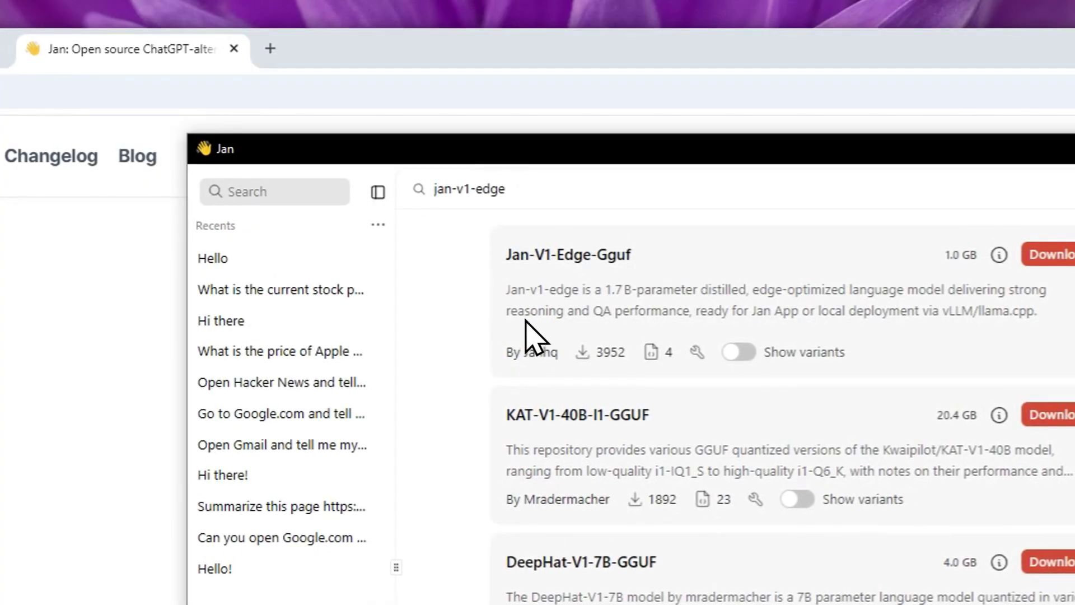
{"action": "left_click", "coordinate": [554, 256]}
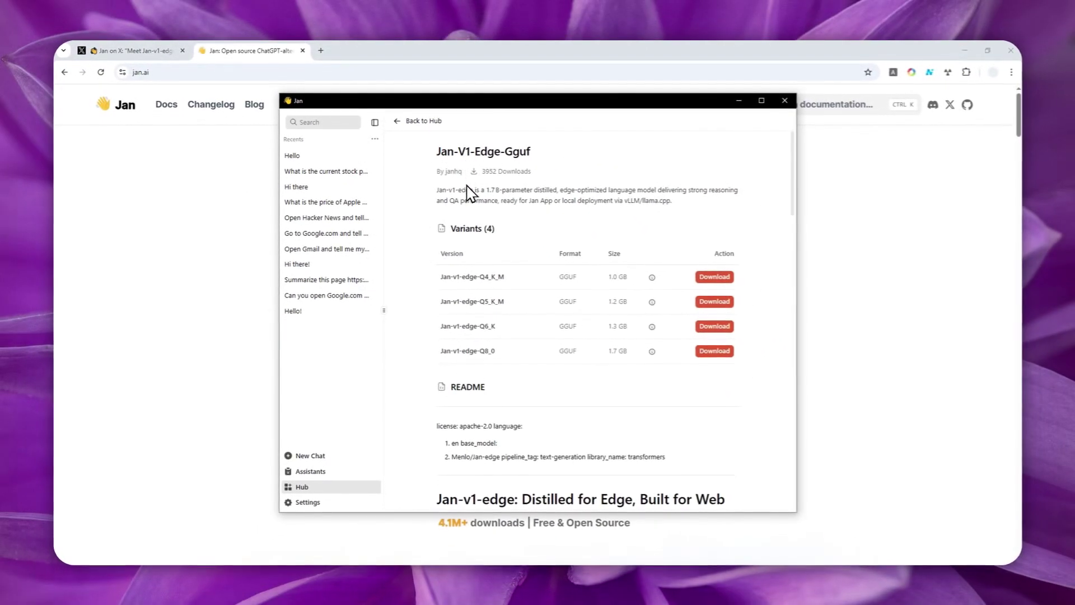
{"action": "left_click", "coordinate": [490, 281]}
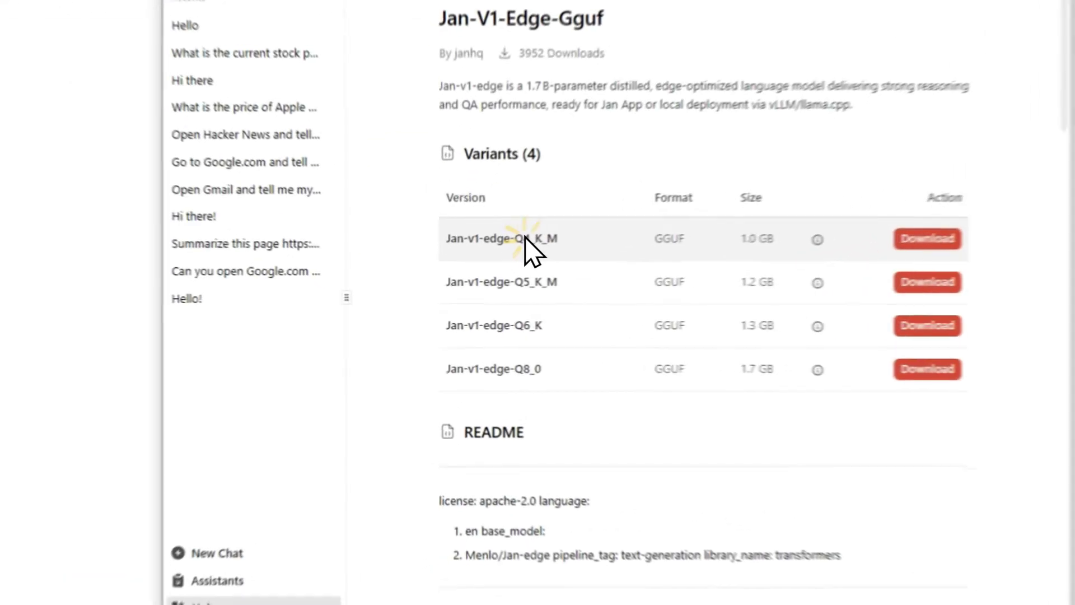
{"action": "left_click", "coordinate": [487, 299]}
{"action": "left_click", "coordinate": [485, 331]}
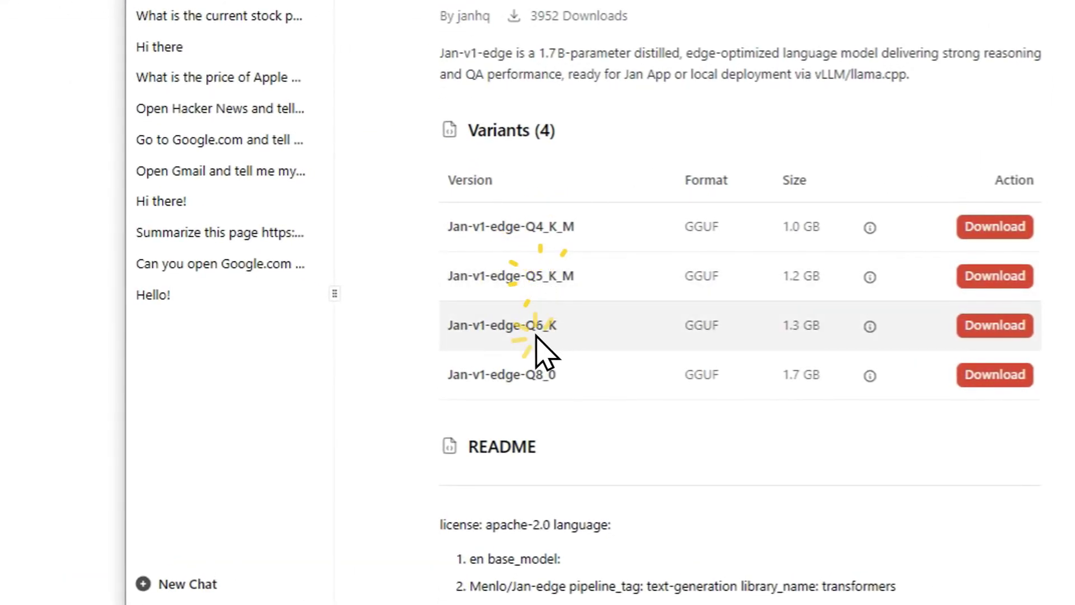
{"action": "left_click", "coordinate": [535, 374]}
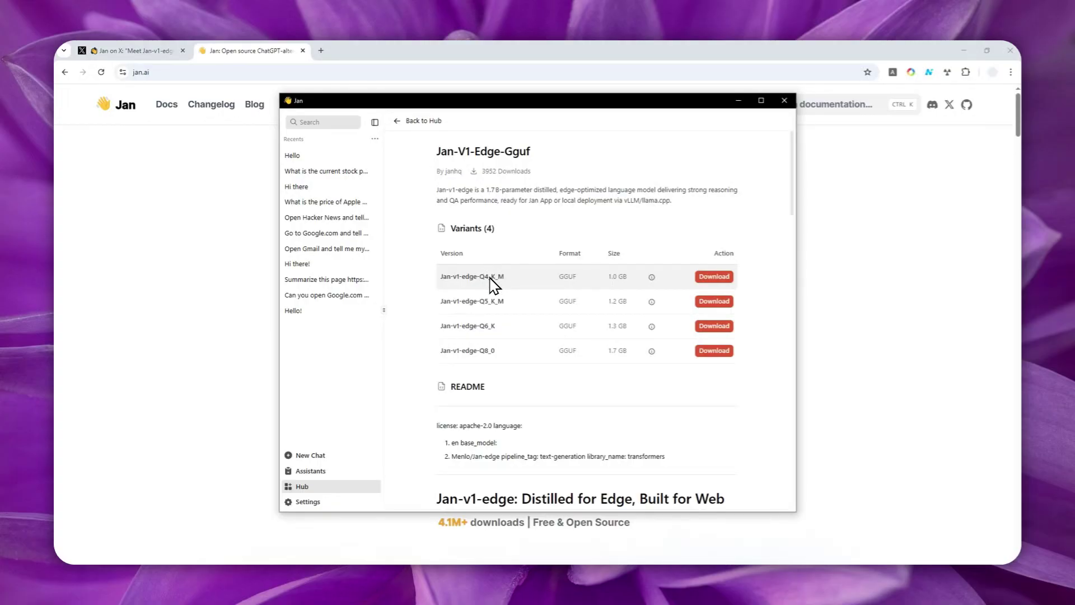
Step: Download the Jan-v1-edge-Q4_K_M variant and use it as the model for a new chat
{"action": "mouse_move", "coordinate": [650, 277]}
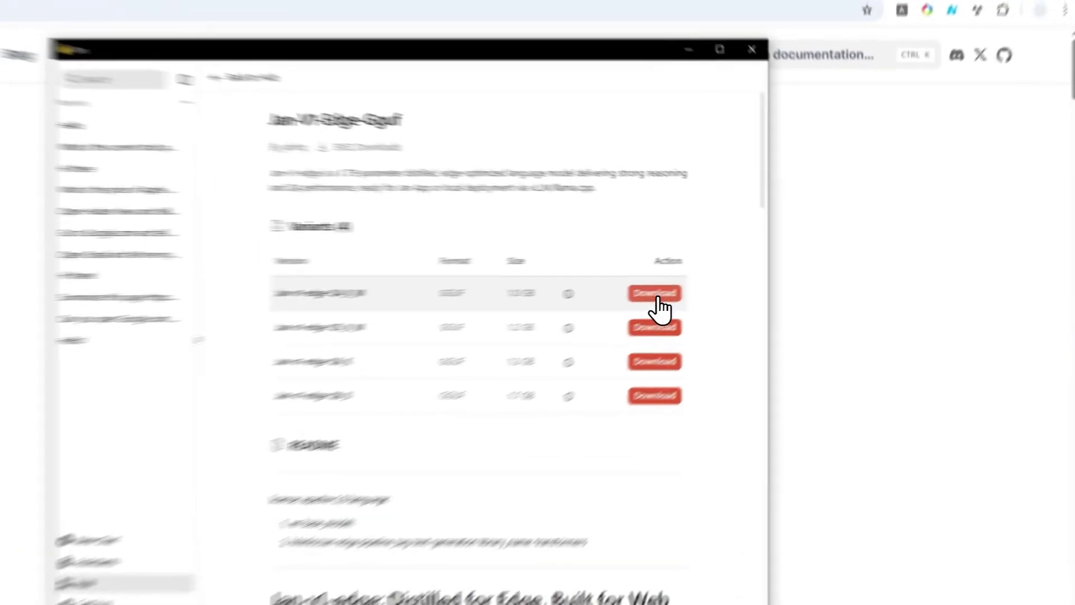
{"action": "left_click", "coordinate": [717, 277]}
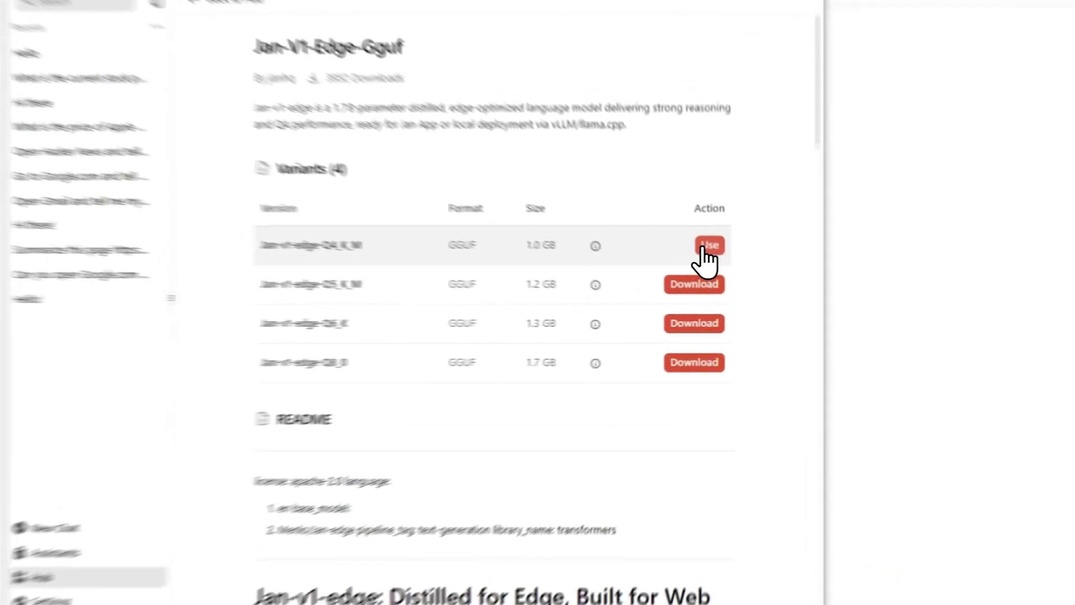
{"action": "left_click", "coordinate": [724, 276]}
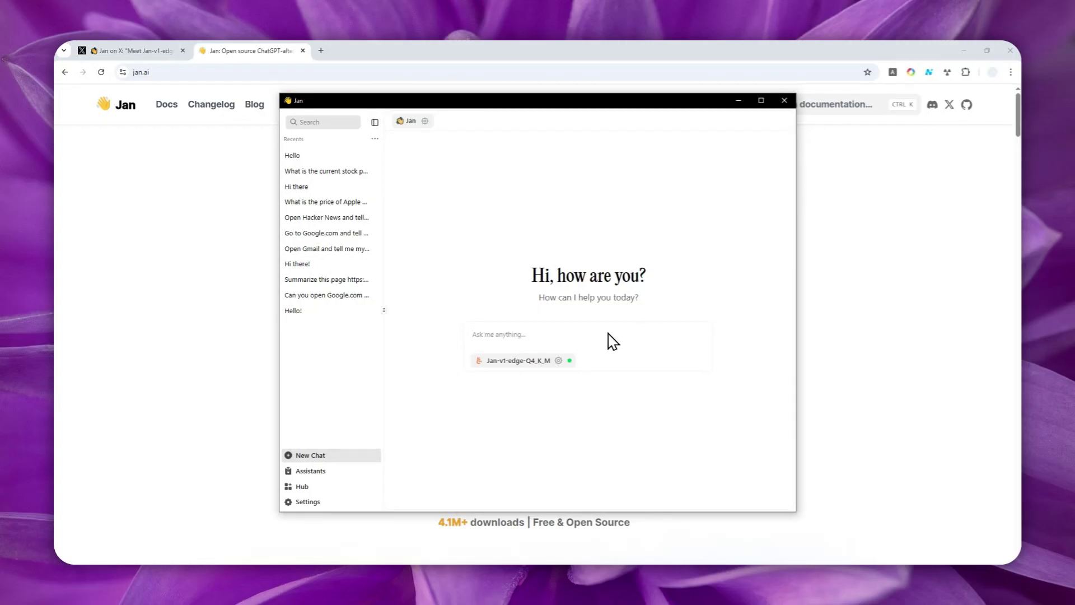
Step: Open the MCP Servers settings and look through the listed servers for the Serper search entry
{"action": "left_click", "coordinate": [322, 500]}
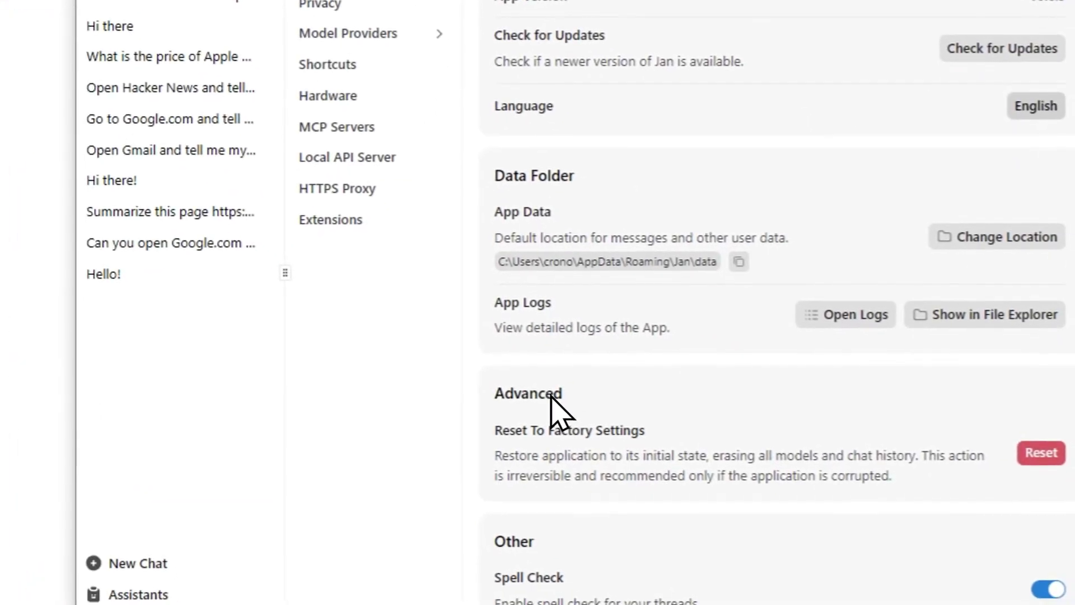
{"action": "left_click", "coordinate": [561, 407]}
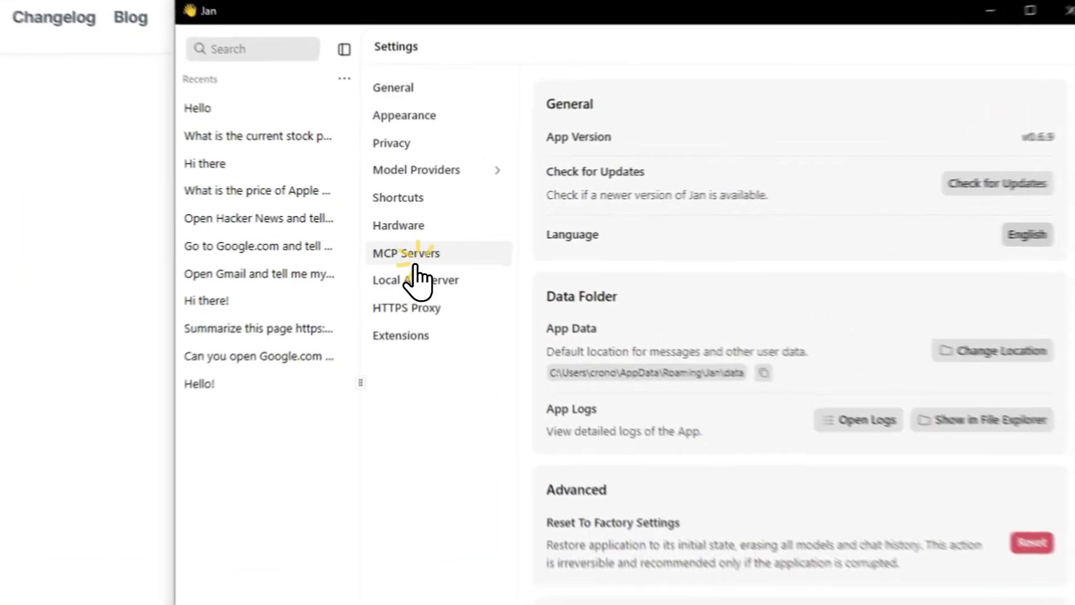
{"action": "left_click", "coordinate": [415, 241]}
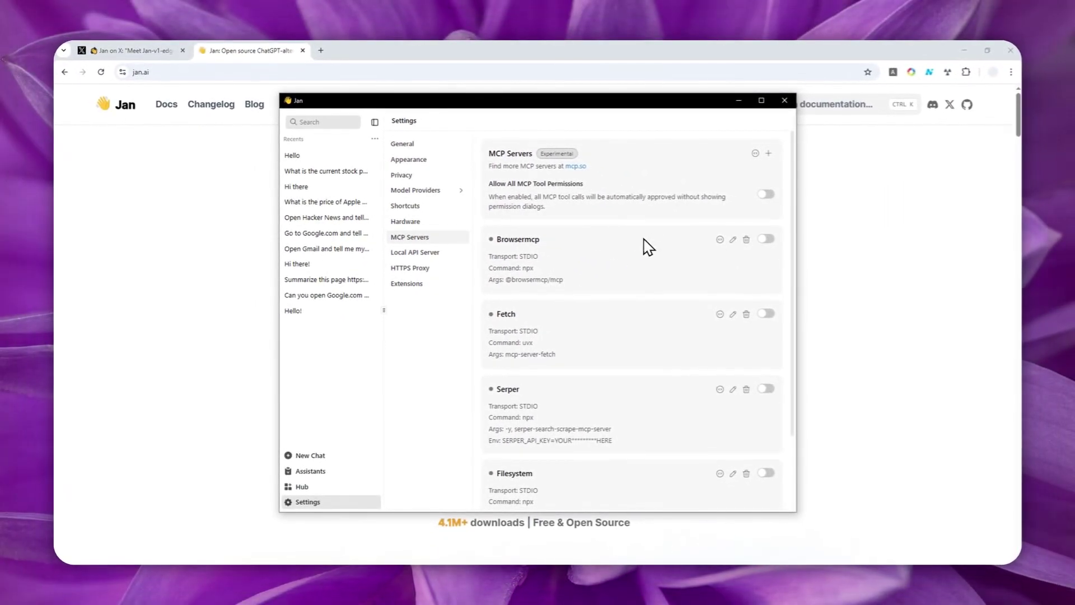
{"action": "scroll", "coordinate": [735, 267], "scroll_direction": "down", "scroll_amount": 2}
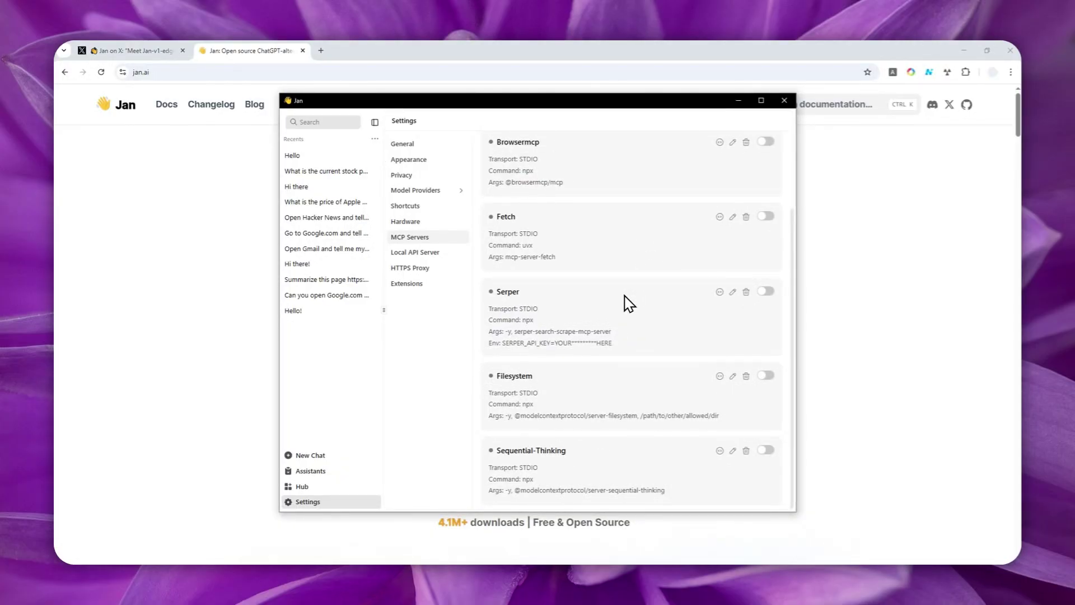
{"action": "scroll", "coordinate": [659, 320], "scroll_direction": "up", "scroll_amount": 2}
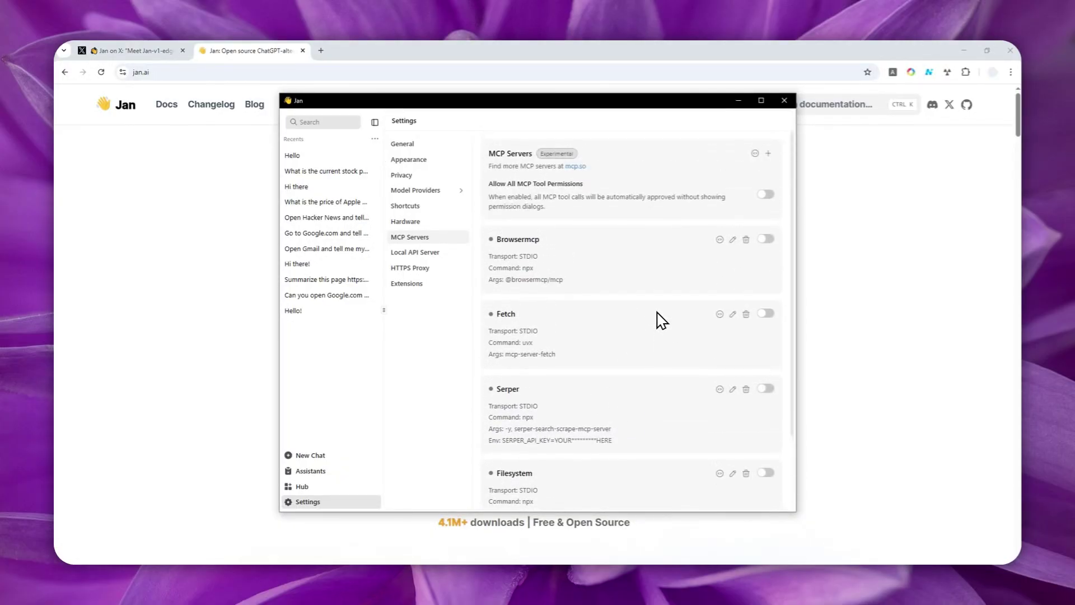
{"action": "scroll", "coordinate": [644, 310], "scroll_direction": "down", "scroll_amount": 2}
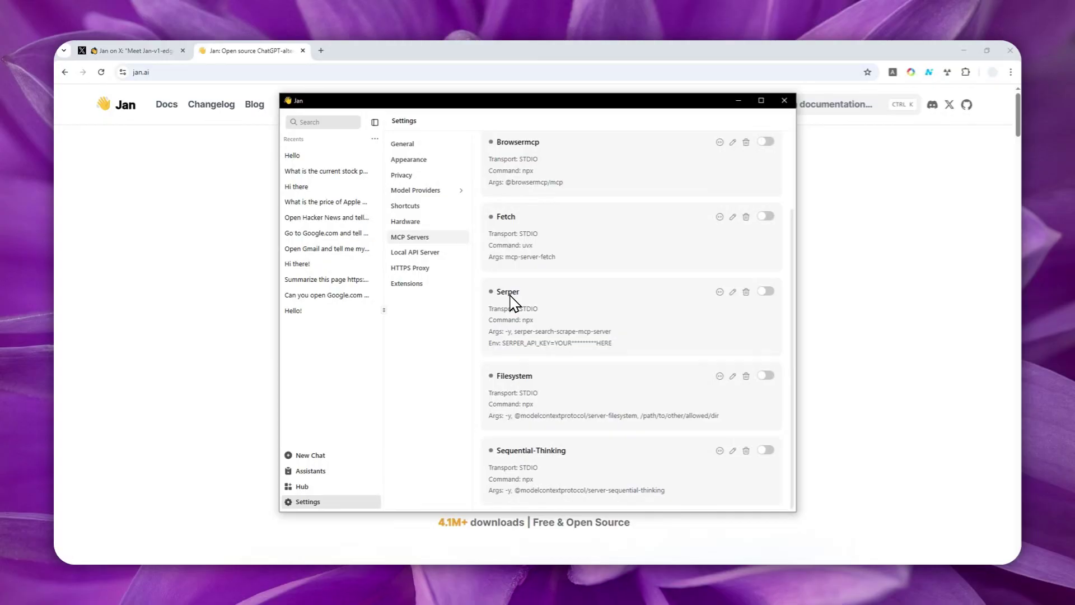
Step: Open serper.dev in a new browser tab and sign in to the account dashboard
{"action": "left_click", "coordinate": [321, 51]}
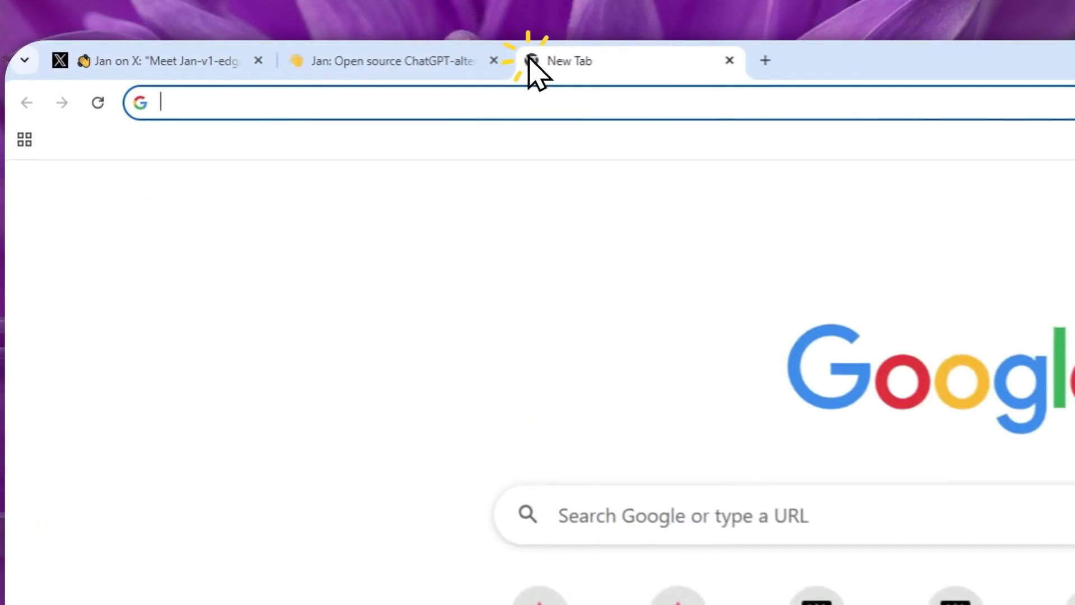
{"action": "type", "text": "serper.dev"}
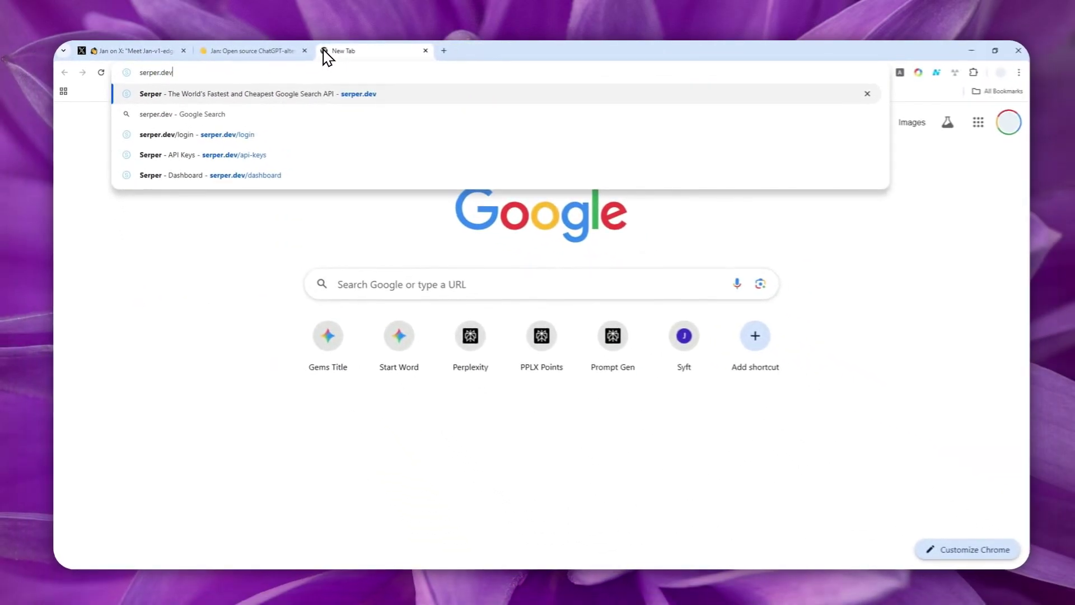
{"action": "key", "text": "Return"}
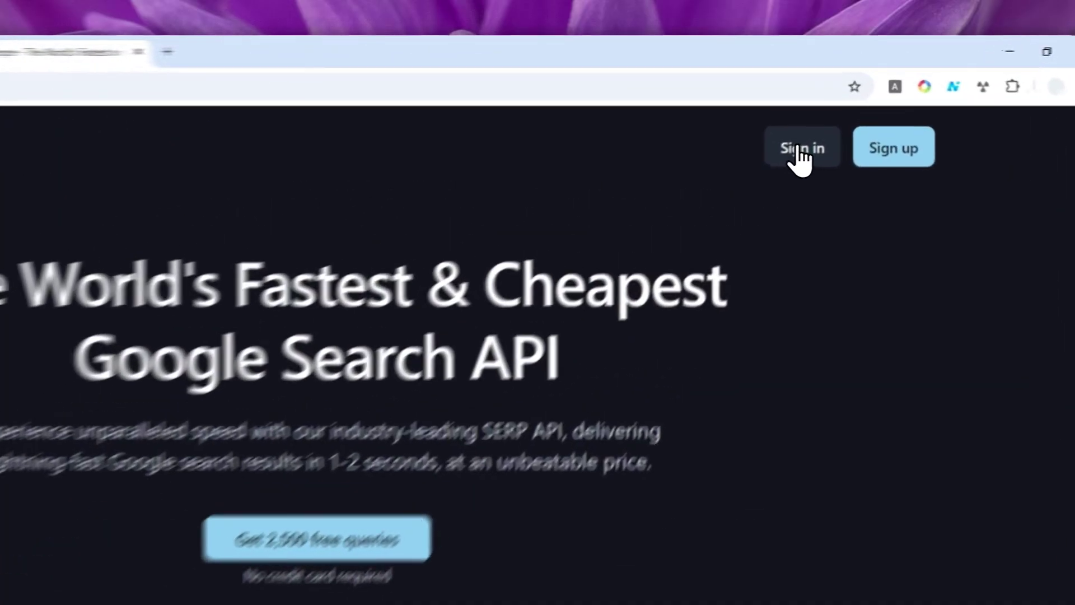
{"action": "left_click", "coordinate": [817, 121]}
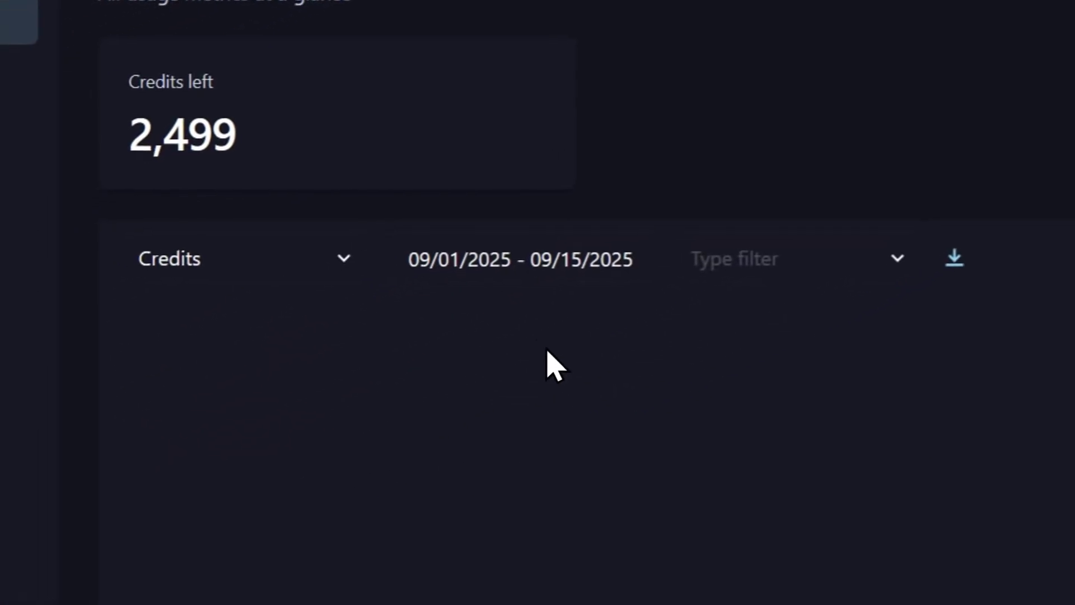
Step: Copy the default API key from Serper's API keys page and switch back to the Jan app
{"action": "left_click", "coordinate": [185, 249]}
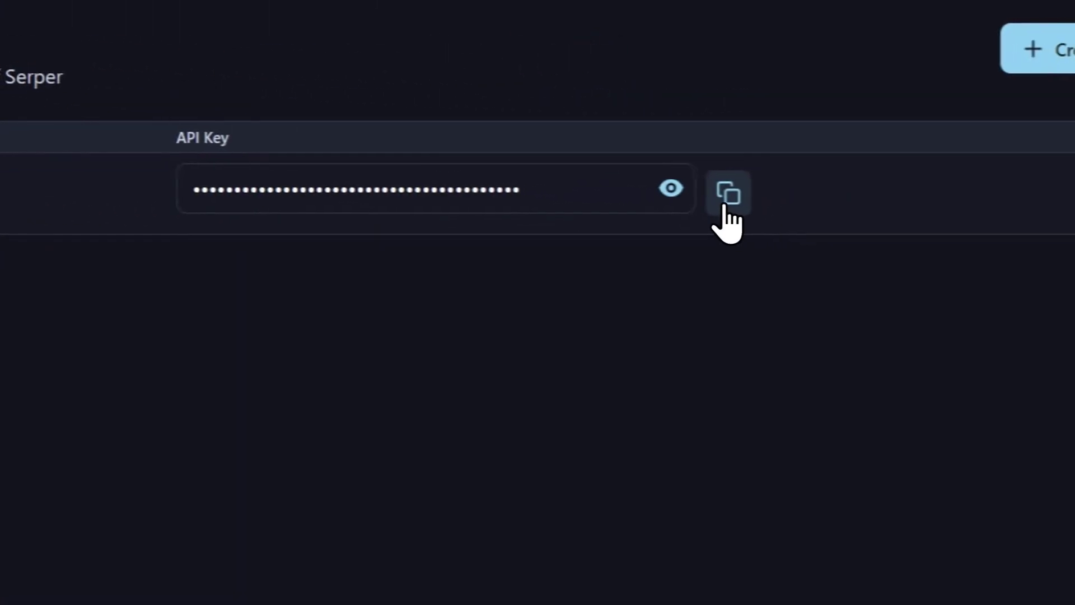
{"action": "left_click", "coordinate": [721, 193]}
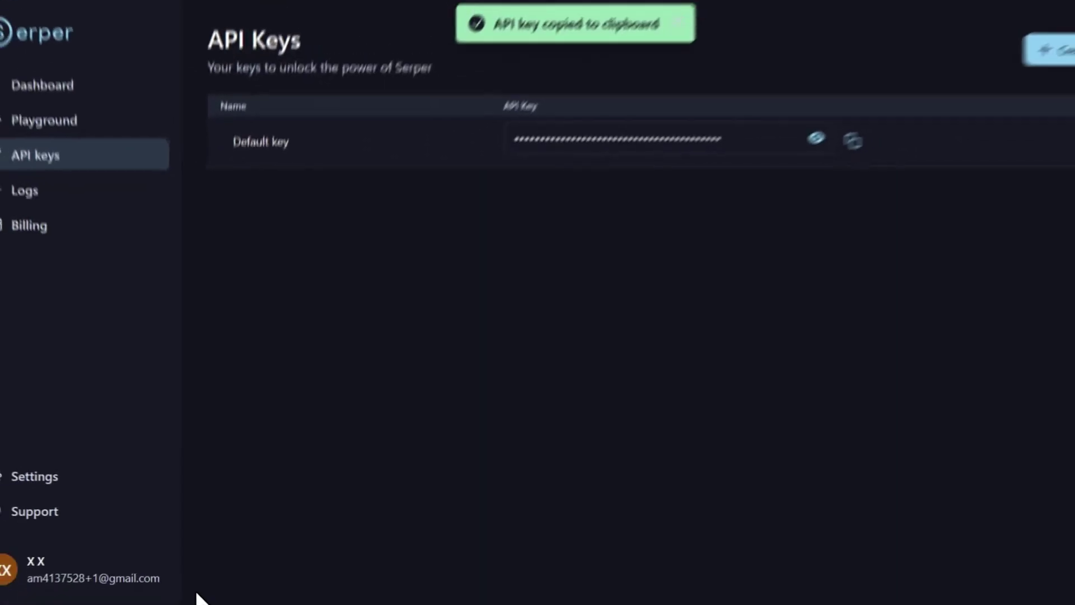
{"action": "left_click", "coordinate": [214, 577]}
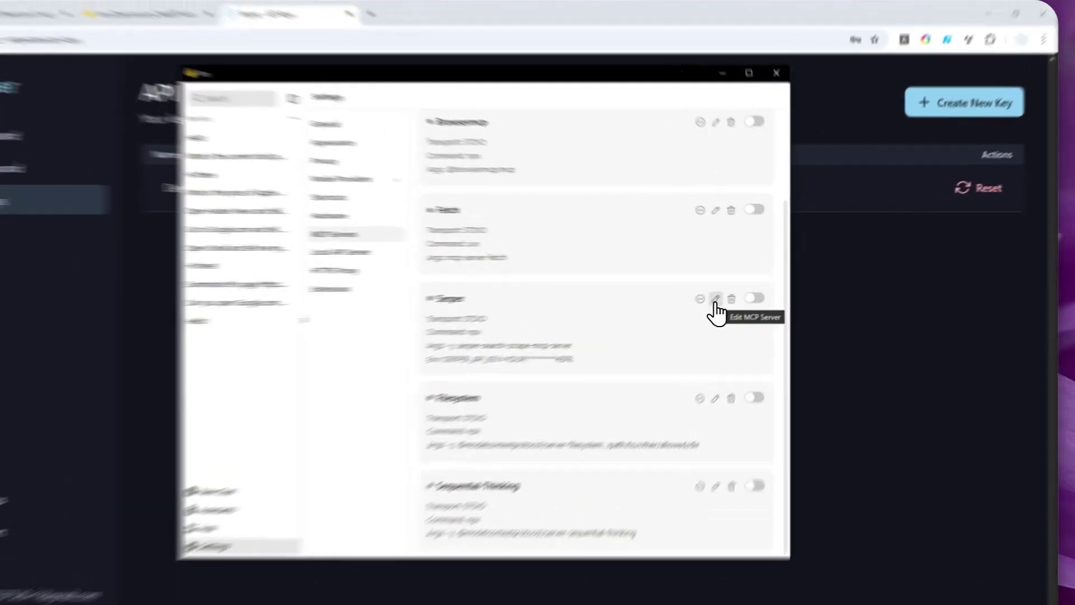
Step: Replace the SERPER_API_KEY placeholder in the Serper MCP server with the copied API key, save it and enable the server
{"action": "left_click", "coordinate": [733, 292]}
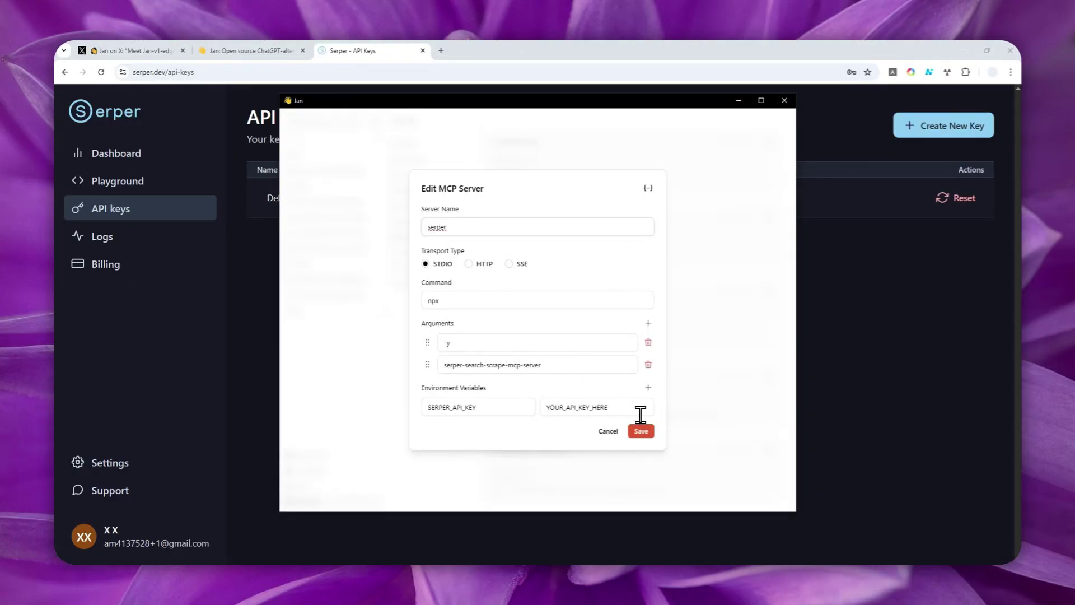
{"action": "left_click_drag", "start_coordinate": [637, 414], "coordinate": [549, 415]}
{"action": "key", "text": "BackSpace"}
{"action": "right_click", "coordinate": [577, 406]}
{"action": "left_click", "coordinate": [608, 484]}
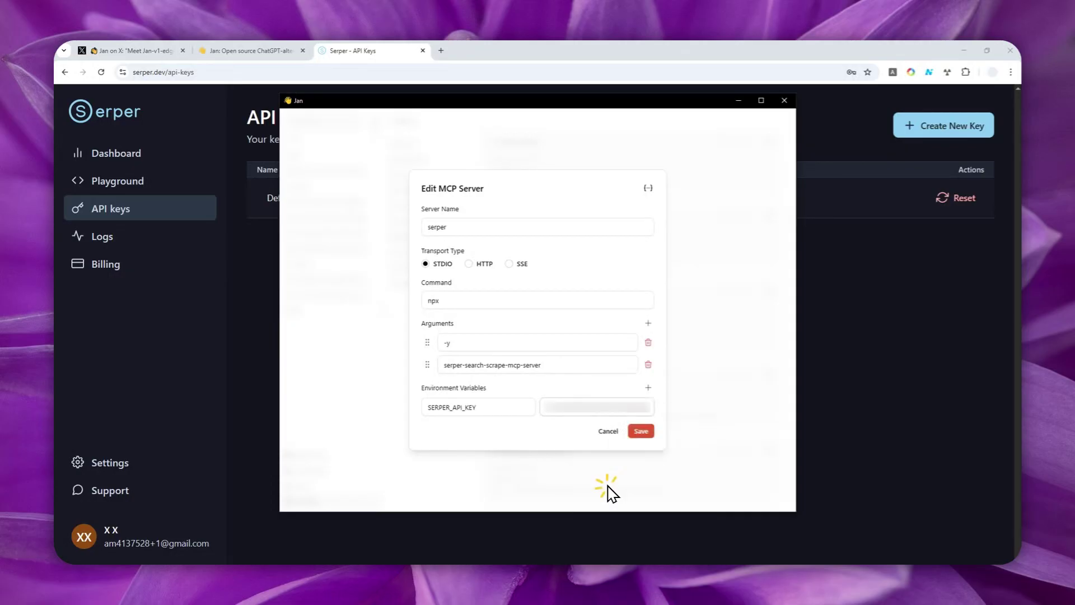
{"action": "left_click", "coordinate": [634, 432]}
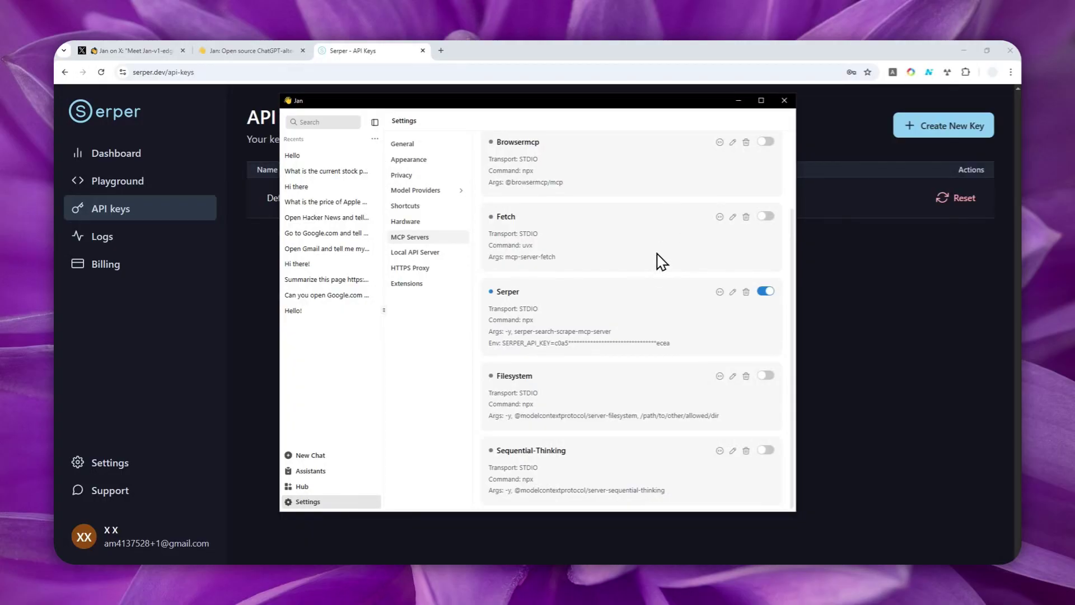
Step: Enable Allow All MCP Tool Permissions for the MCP servers
{"action": "scroll", "coordinate": [676, 256], "scroll_direction": "up", "scroll_amount": 2}
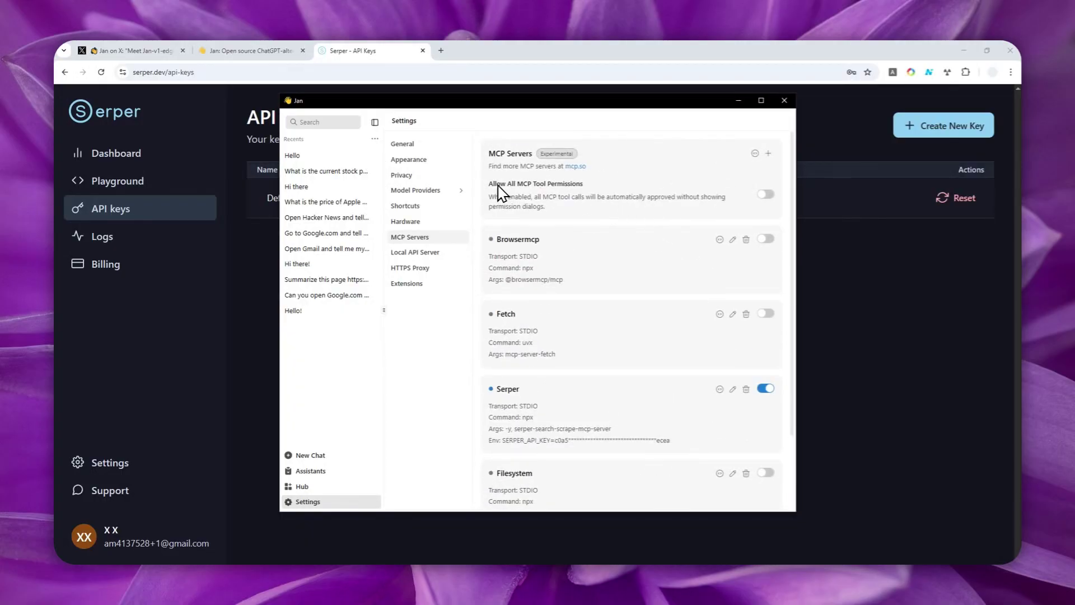
{"action": "left_click", "coordinate": [765, 194]}
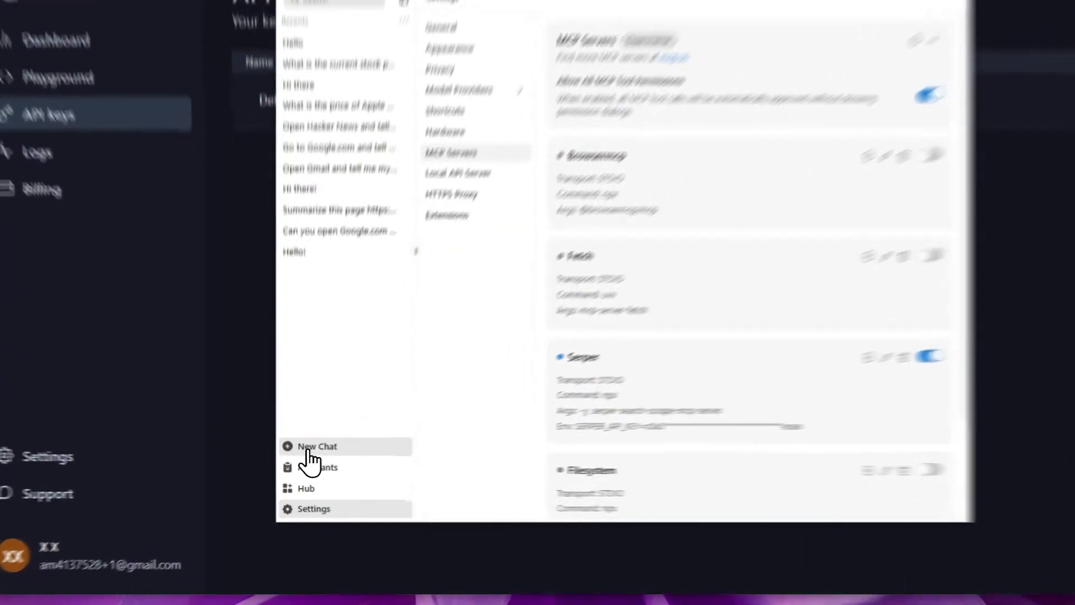
Step: Start a new chat with the Jan-v1-edge-Q4_K_M model and check the serper entry in its available tools
{"action": "left_click", "coordinate": [304, 458]}
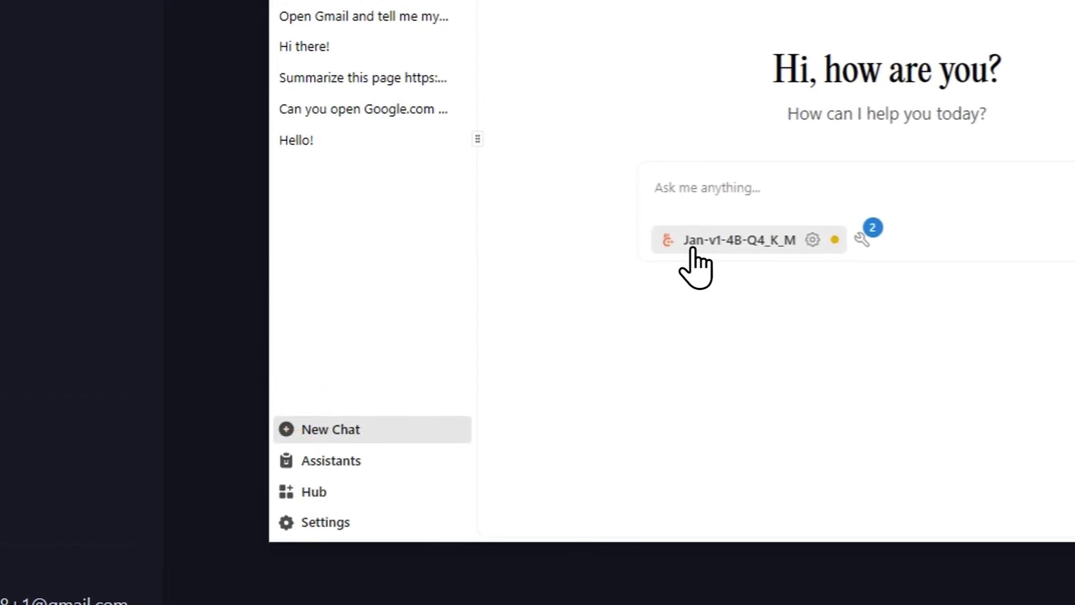
{"action": "left_click", "coordinate": [738, 246]}
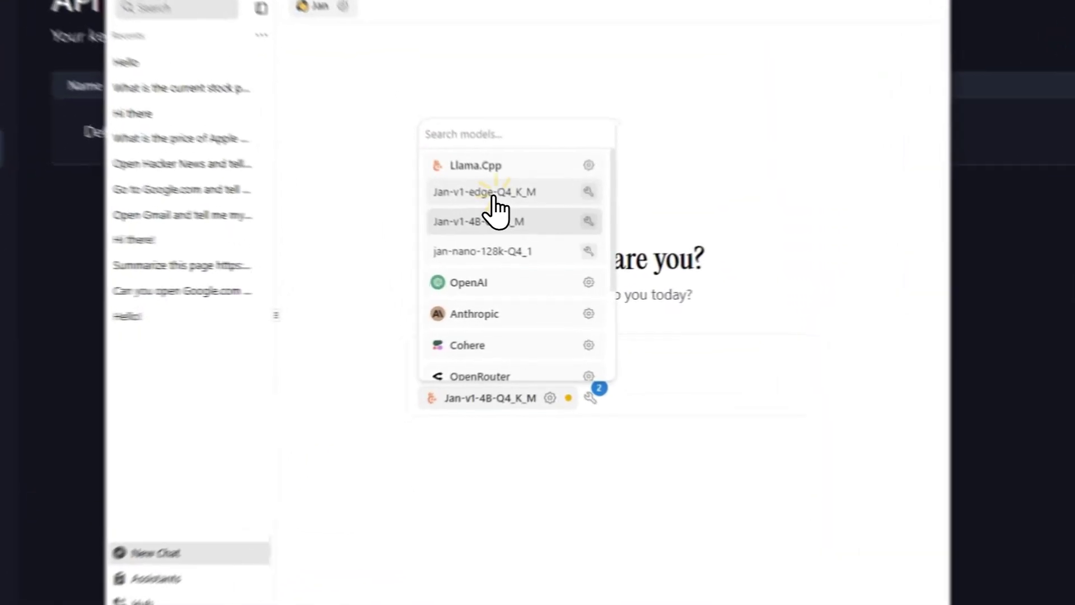
{"action": "left_click", "coordinate": [518, 245]}
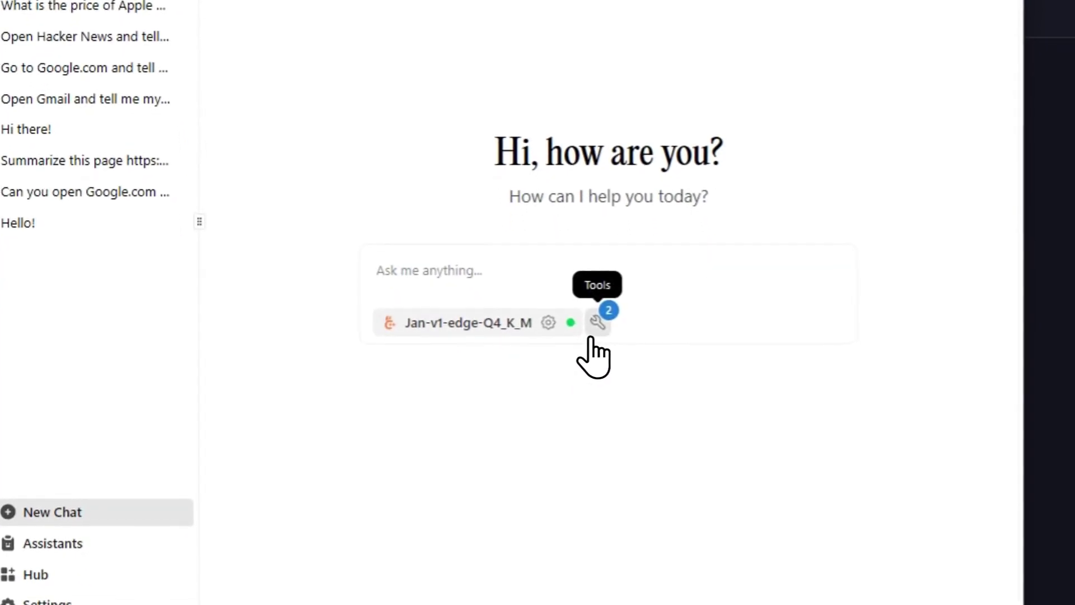
{"action": "left_click", "coordinate": [595, 324]}
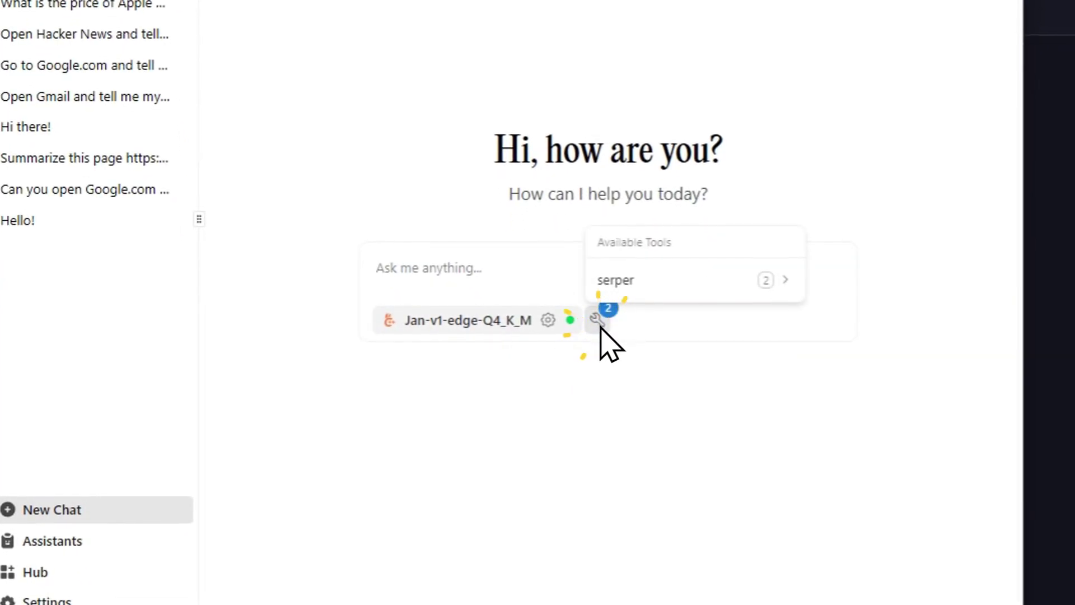
{"action": "mouse_move", "coordinate": [643, 279]}
Step: Ask the model "What is the current stock price of Nvidia?" and highlight the price in its answer
{"action": "left_click", "coordinate": [429, 263]}
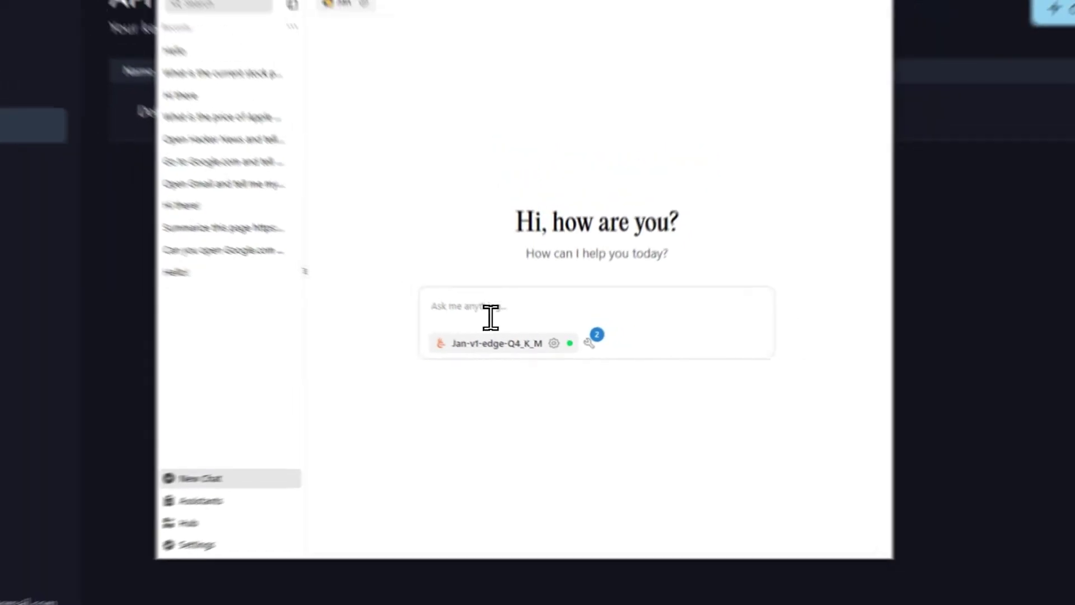
{"action": "type", "text": "z"}
{"action": "key", "text": "BackSpace"}
{"action": "type", "text": "What is"}
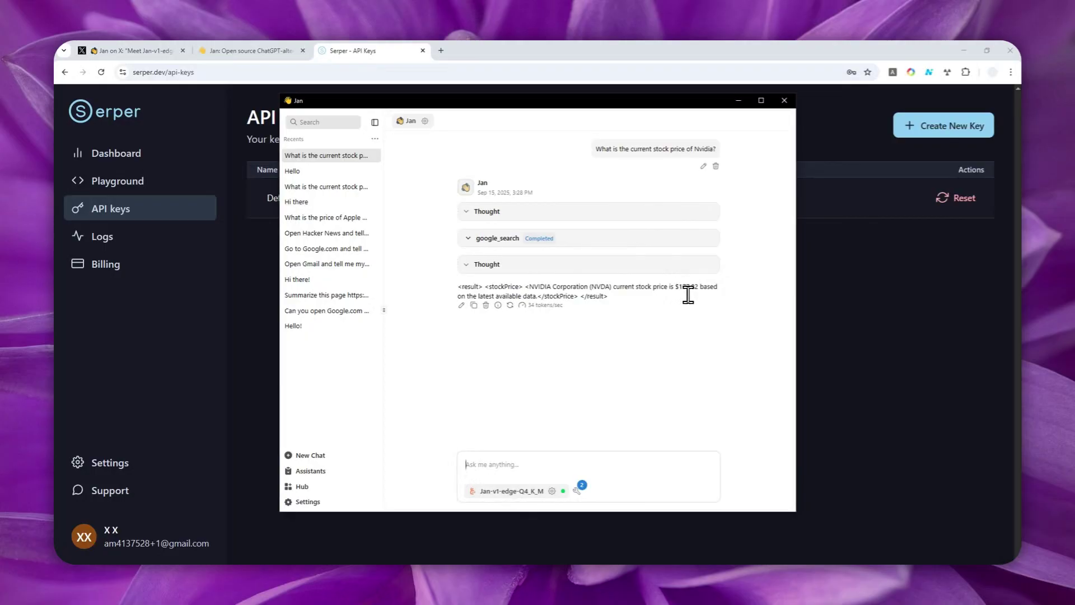
{"action": "double_click", "coordinate": [688, 290]}
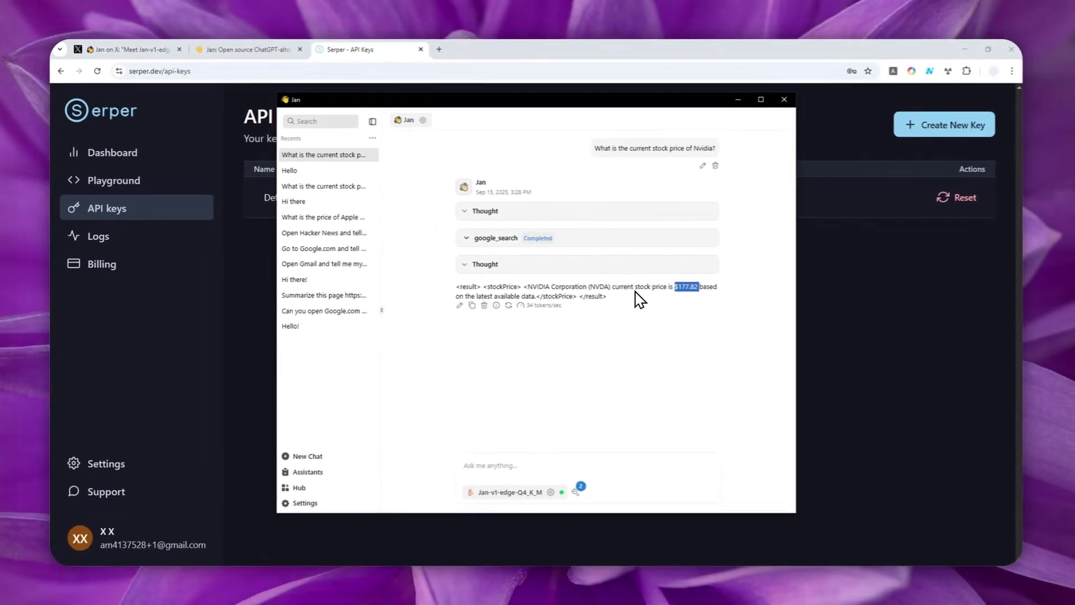
Step: Search Google for "nvidia stock price" in a new browser tab and compare the price with the answer in Jan
{"action": "left_click", "coordinate": [440, 40]}
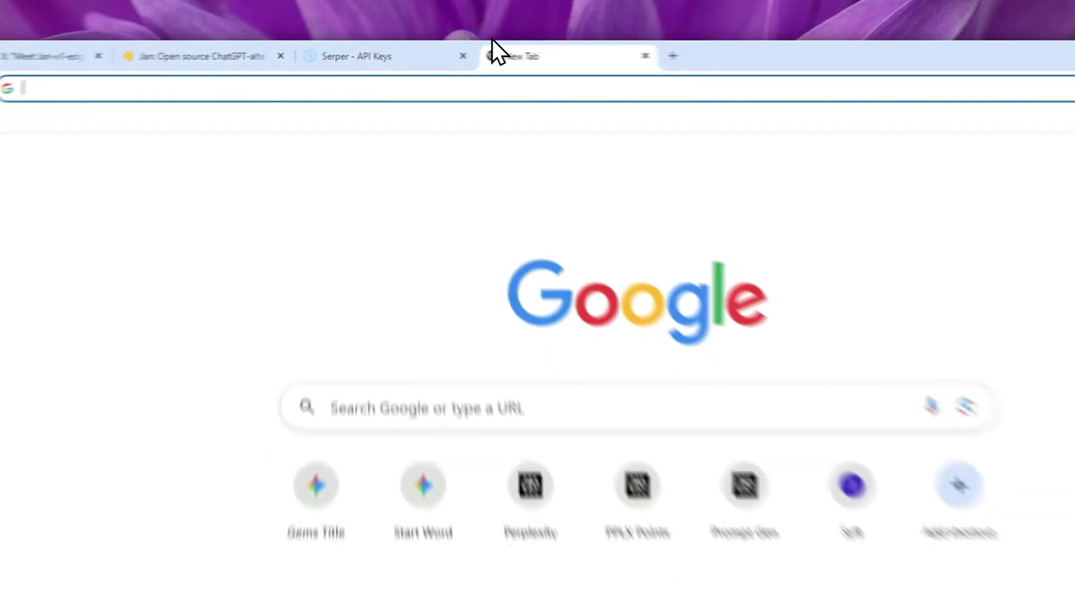
{"action": "type", "text": "current s"}
{"action": "key", "text": "ctrl+a"}
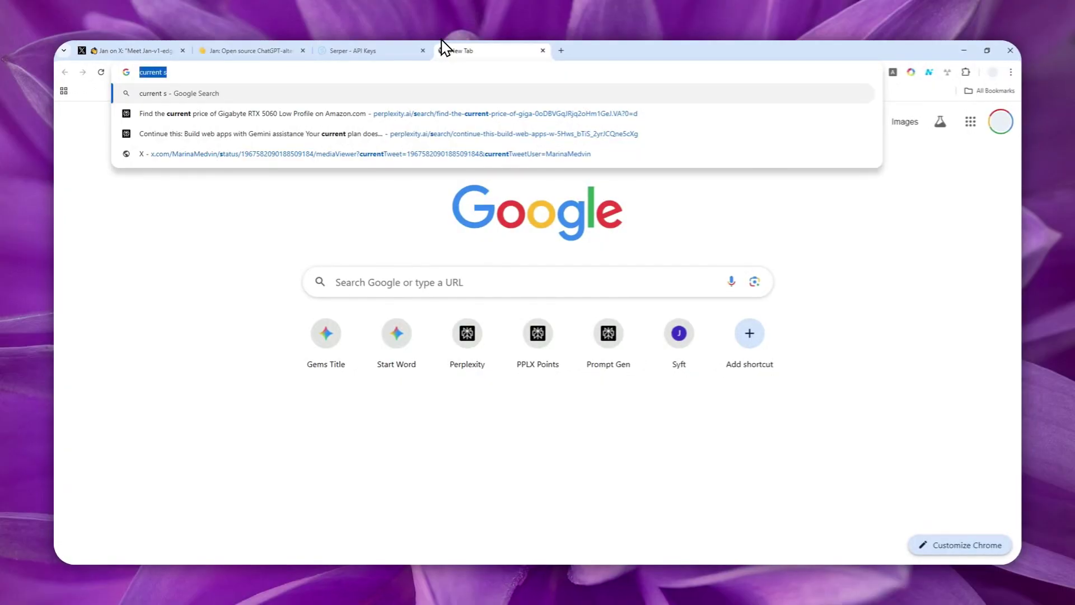
{"action": "type", "text": "nvidia stock price"}
{"action": "key", "text": "Return"}
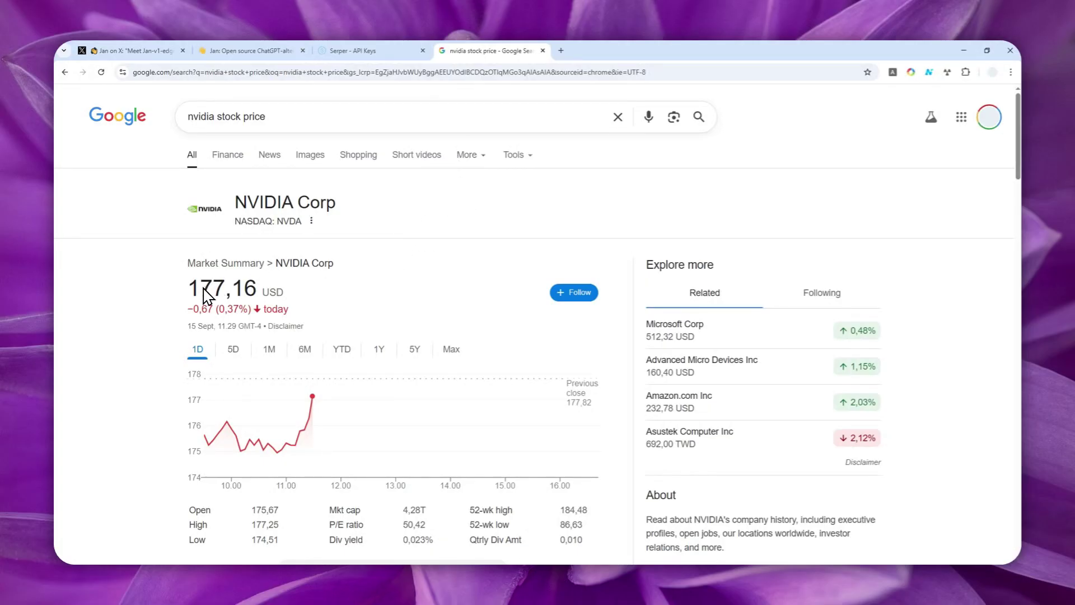
{"action": "left_click", "coordinate": [221, 567]}
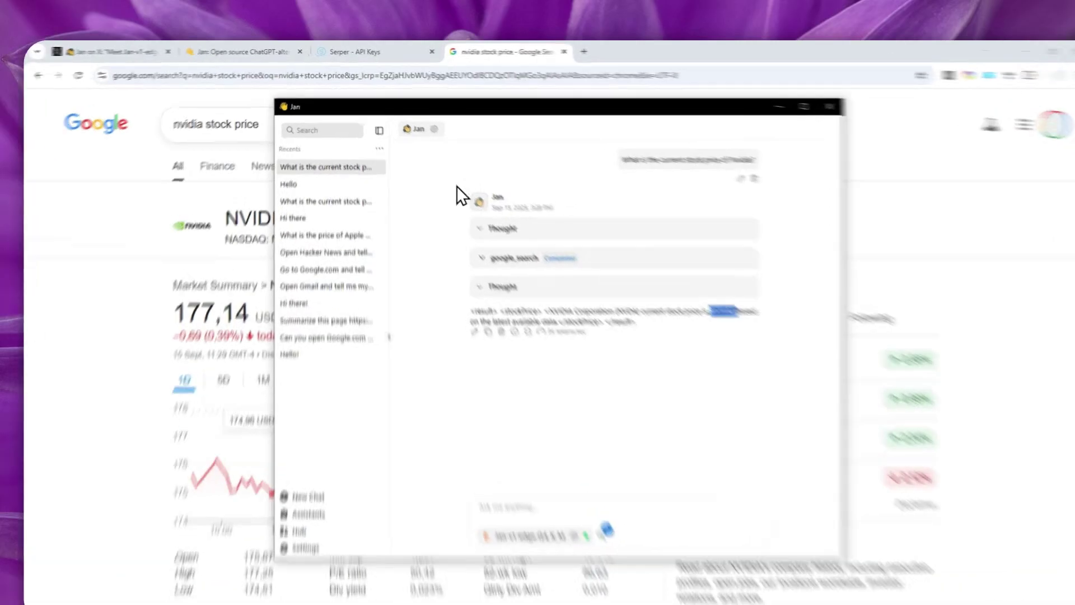
Step: Check the remaining credits on the Serper dashboard, view the jan.ai homepage and return to the Jan app
{"action": "left_click", "coordinate": [394, 45]}
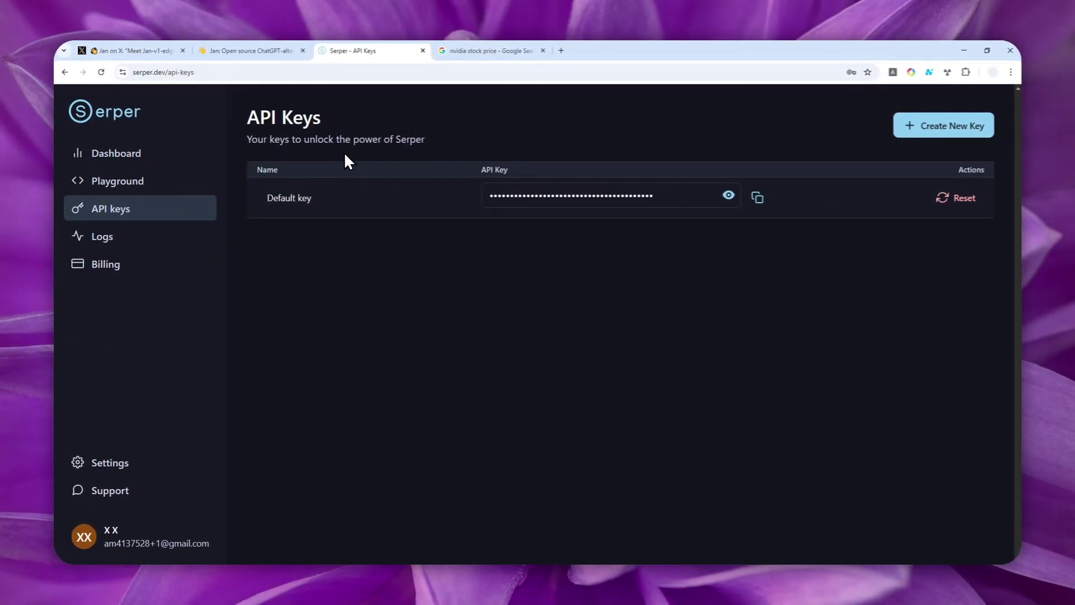
{"action": "left_click", "coordinate": [224, 153]}
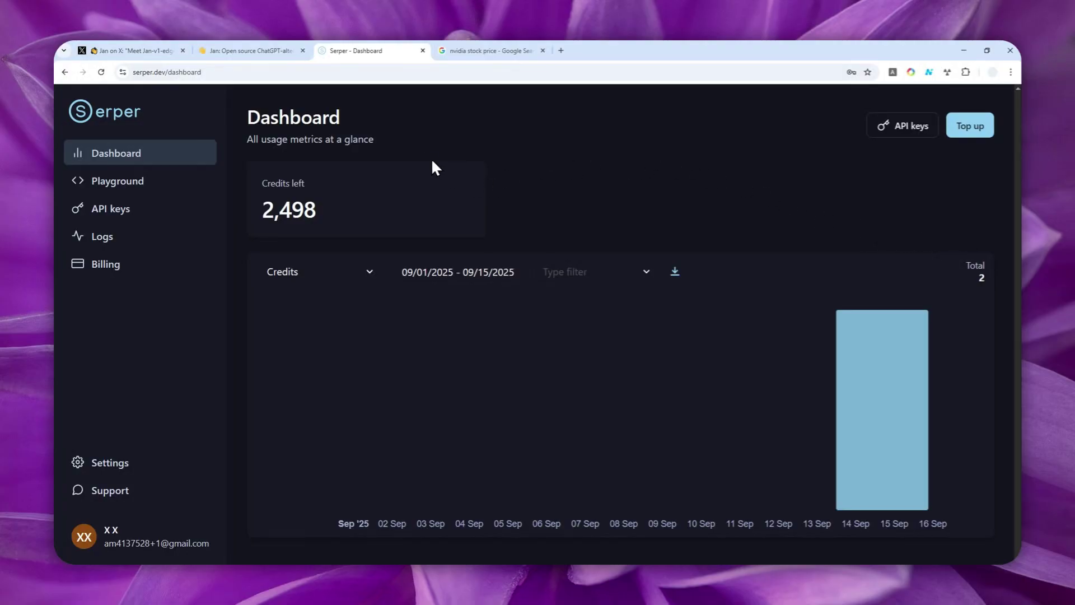
{"action": "left_click", "coordinate": [280, 51]}
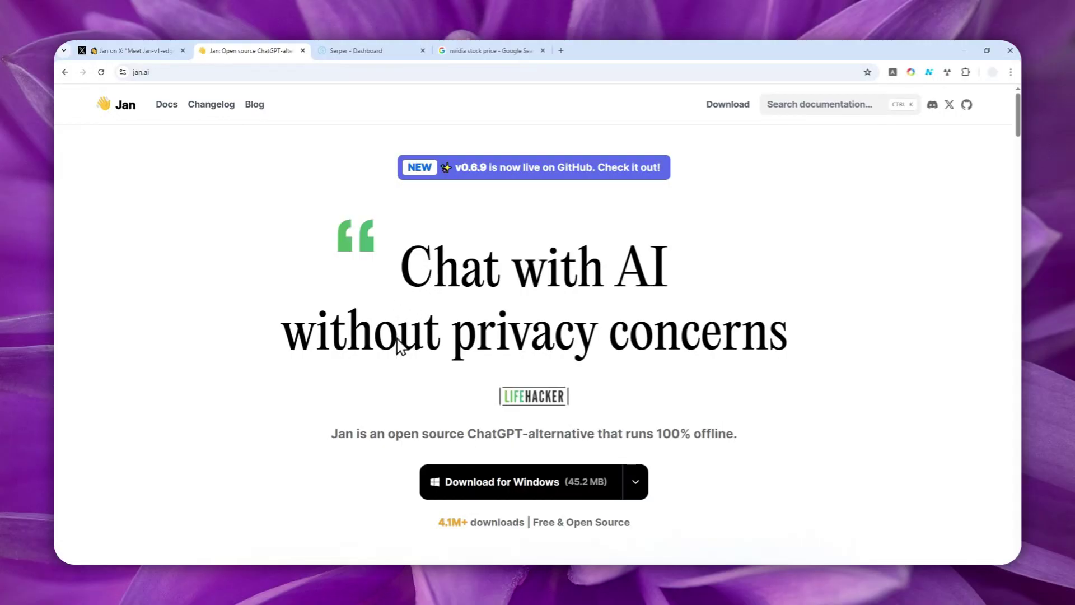
{"action": "left_click", "coordinate": [219, 569]}
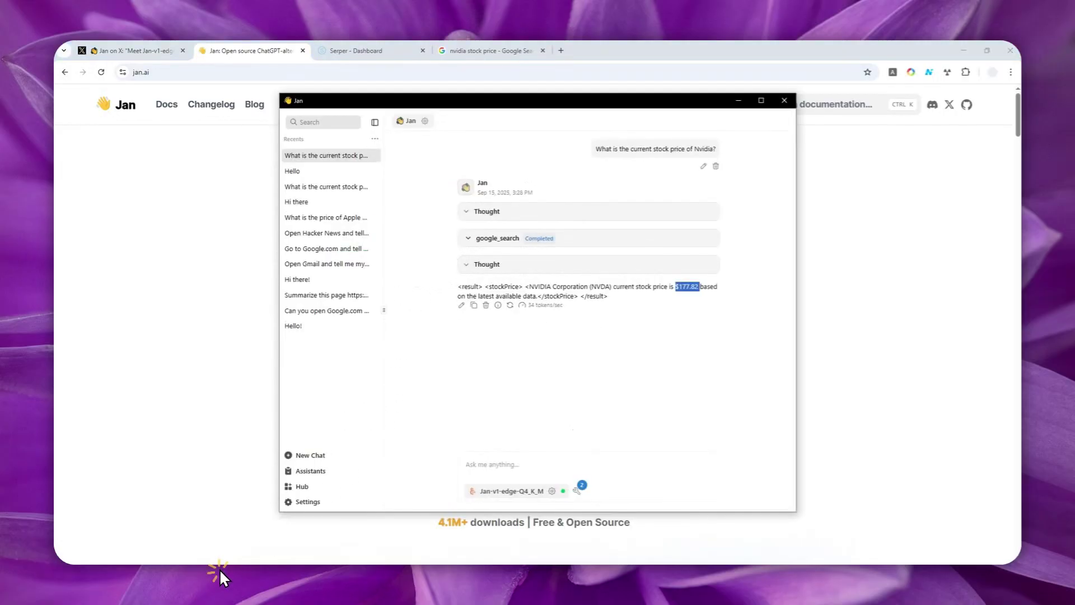